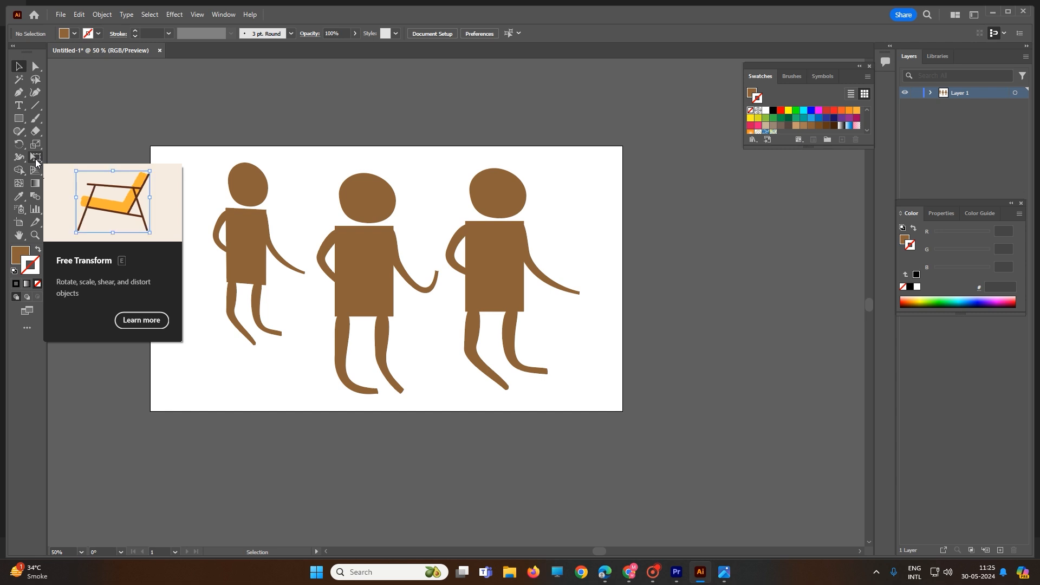
# - Delete all three brown figures from the artboard
pyautogui.click(37, 160)
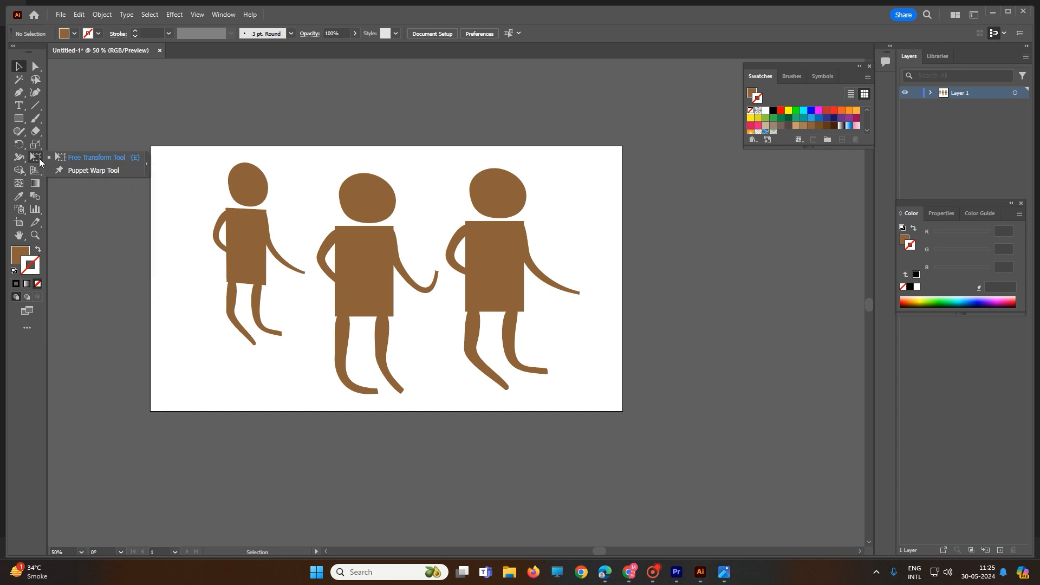
pyautogui.click(76, 170)
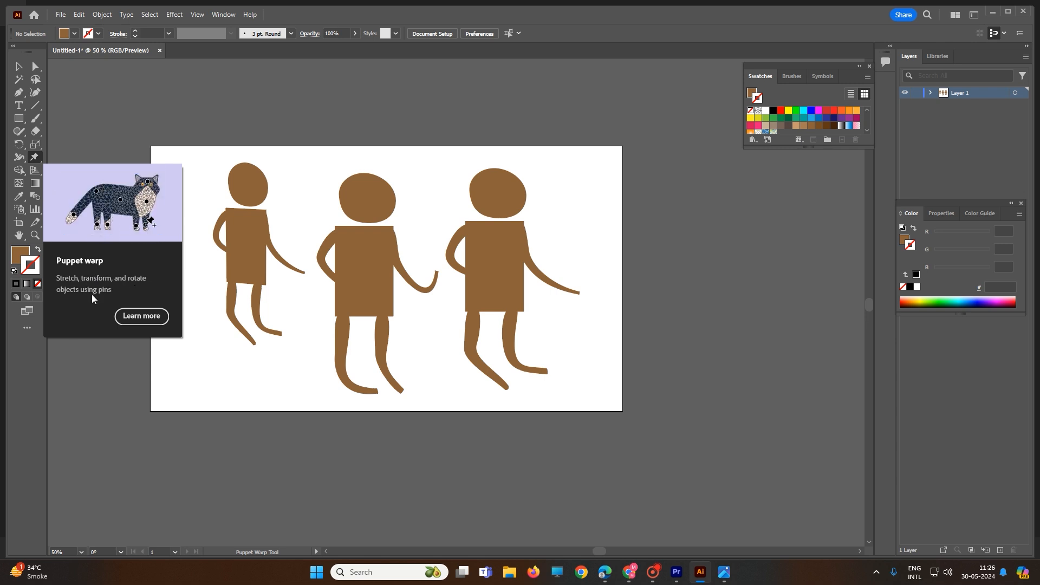
pyautogui.click(19, 65)
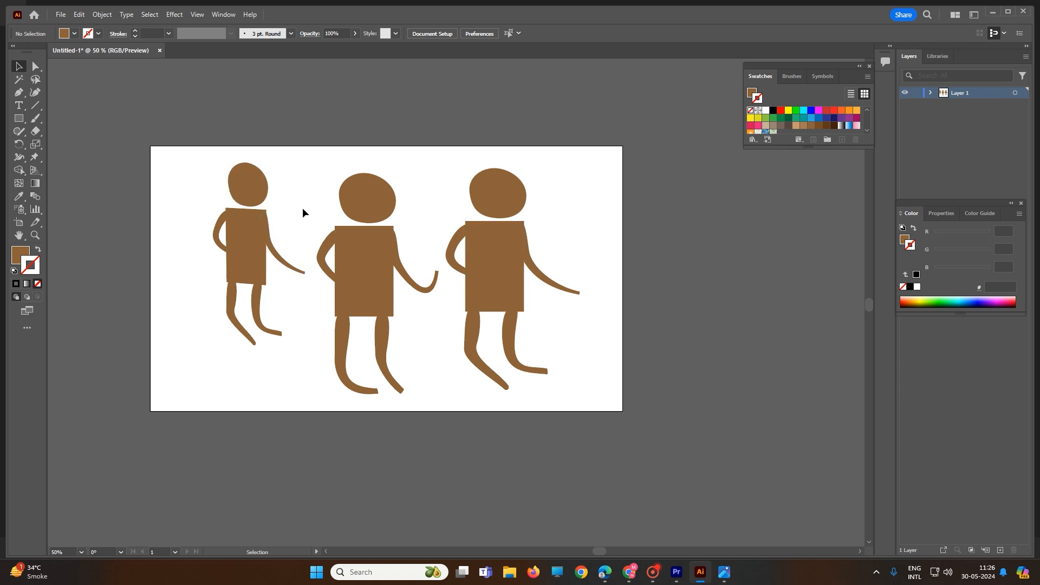
pyautogui.moveTo(169, 110); pyautogui.dragTo(642, 443)
pyautogui.press('Delete')
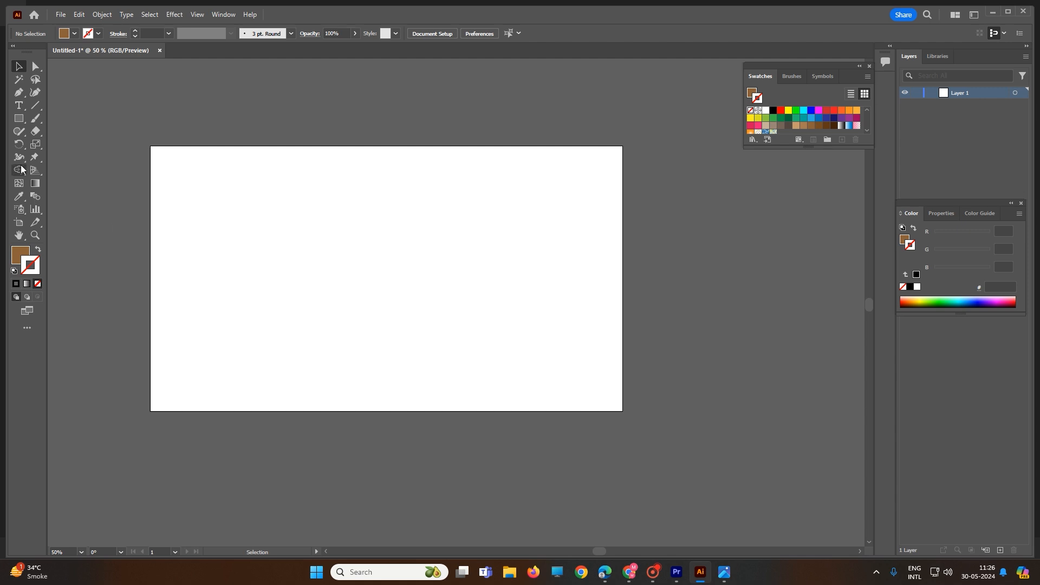
# - Draw a brown rectangle about 192 by 311 px and use Perspective Distort to narrow its base and widen its upper edge
pyautogui.click(18, 119)
pyautogui.moveTo(269, 185)
pyautogui.mouseDown()
pyautogui.moveTo(325, 267)
pyautogui.moveTo(343, 276)
pyautogui.moveTo(337, 294)
pyautogui.mouseUp()
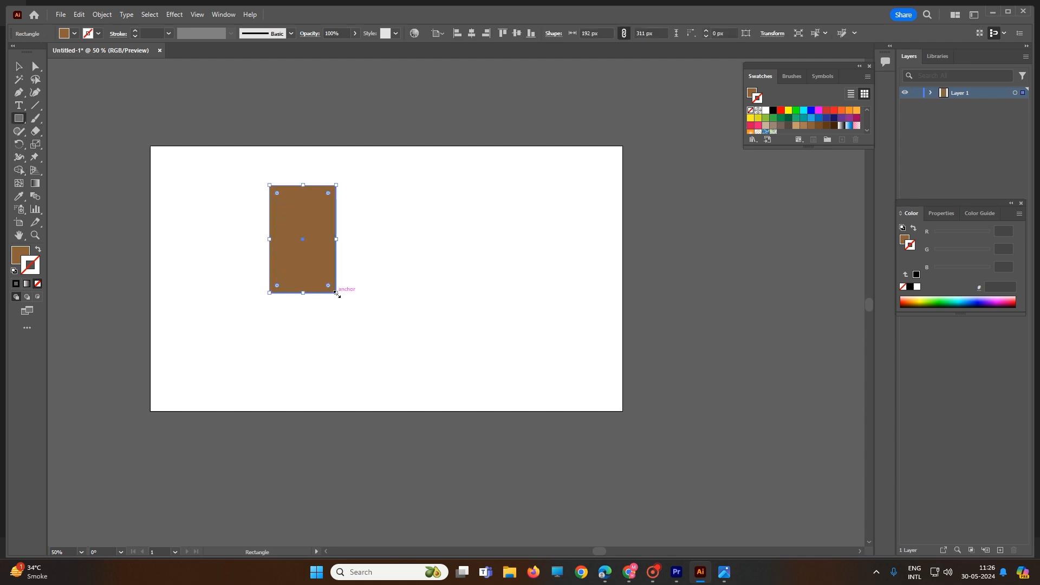
pyautogui.click(41, 162)
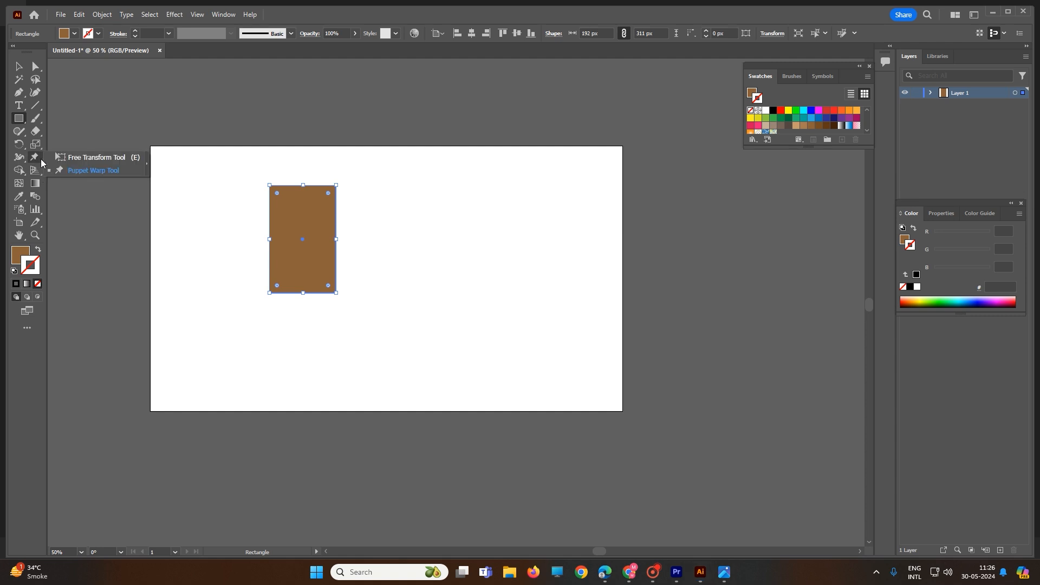
pyautogui.click(74, 162)
pyautogui.click(85, 142)
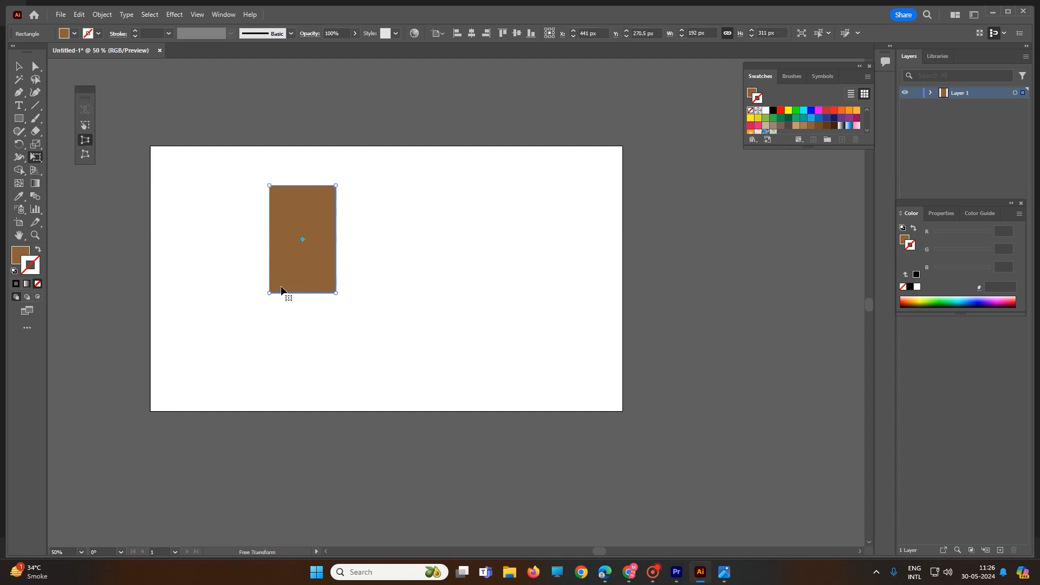
pyautogui.moveTo(269, 294)
pyautogui.mouseDown()
pyautogui.moveTo(286, 292)
pyautogui.moveTo(243, 295)
pyautogui.moveTo(280, 293)
pyautogui.mouseUp()
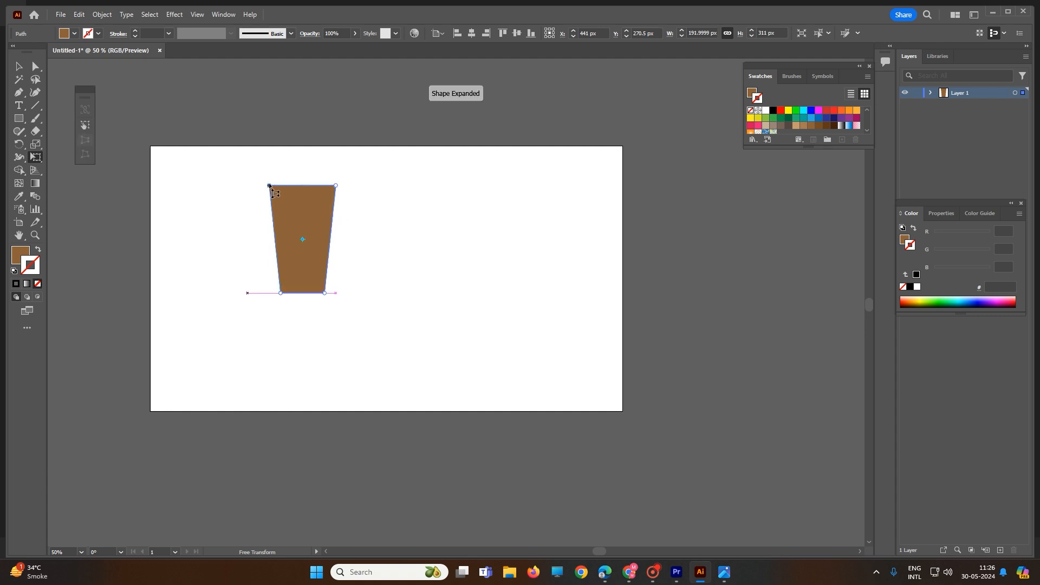
pyautogui.moveTo(270, 187)
pyautogui.mouseDown()
pyautogui.moveTo(203, 186)
pyautogui.moveTo(257, 187)
pyautogui.mouseUp()
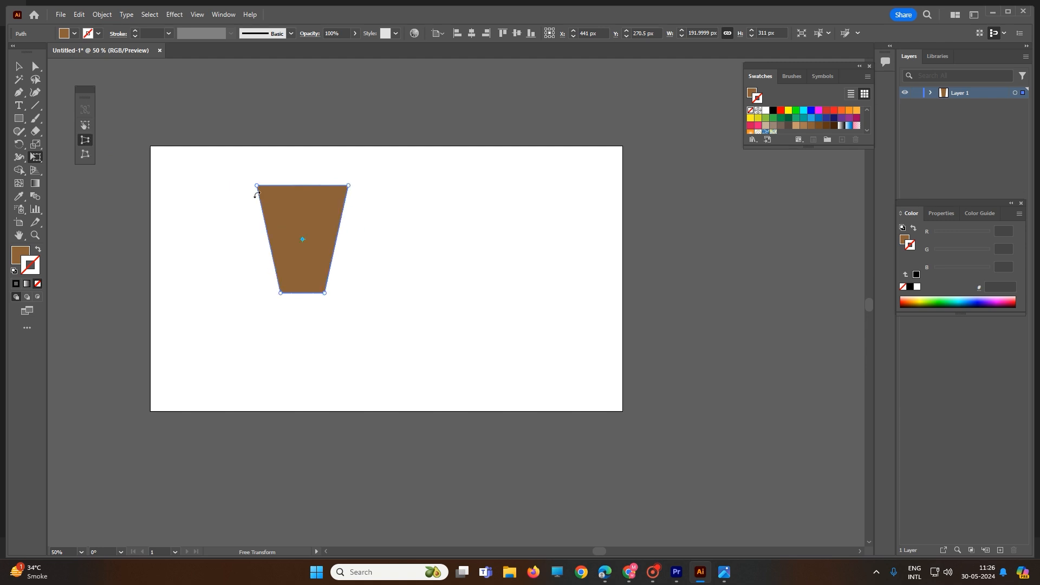
# - Rotate the tapered shape clockwise and pull its corners into an irregular quadrilateral with Free Distort
pyautogui.click(85, 127)
pyautogui.moveTo(305, 187); pyautogui.dragTo(301, 217)
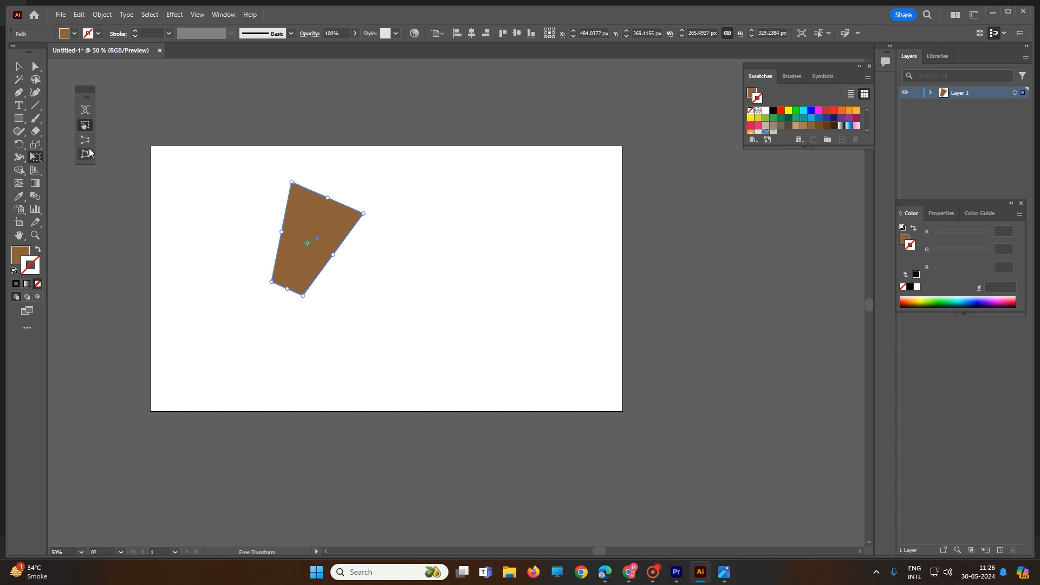
pyautogui.click(87, 154)
pyautogui.moveTo(270, 283); pyautogui.dragTo(245, 291)
pyautogui.moveTo(364, 215); pyautogui.dragTo(404, 287)
pyautogui.moveTo(309, 299); pyautogui.dragTo(320, 323)
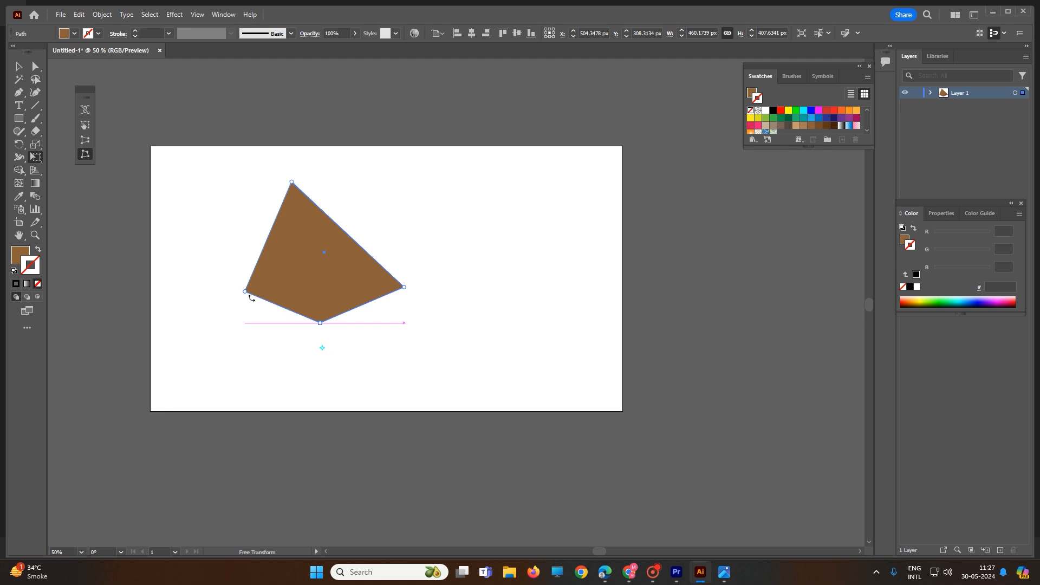
pyautogui.moveTo(252, 298); pyautogui.dragTo(240, 272)
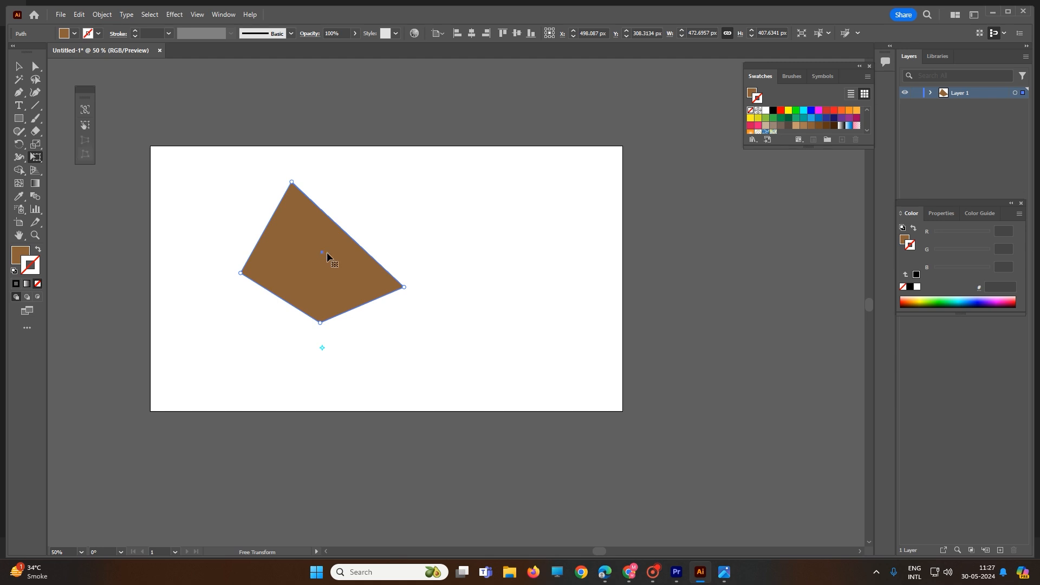
# - Move and rotate the irregular shape with Free Transform, and stretch it with Perspective Distort
pyautogui.moveTo(328, 255)
pyautogui.mouseDown()
pyautogui.moveTo(390, 297)
pyautogui.moveTo(326, 241)
pyautogui.mouseUp()
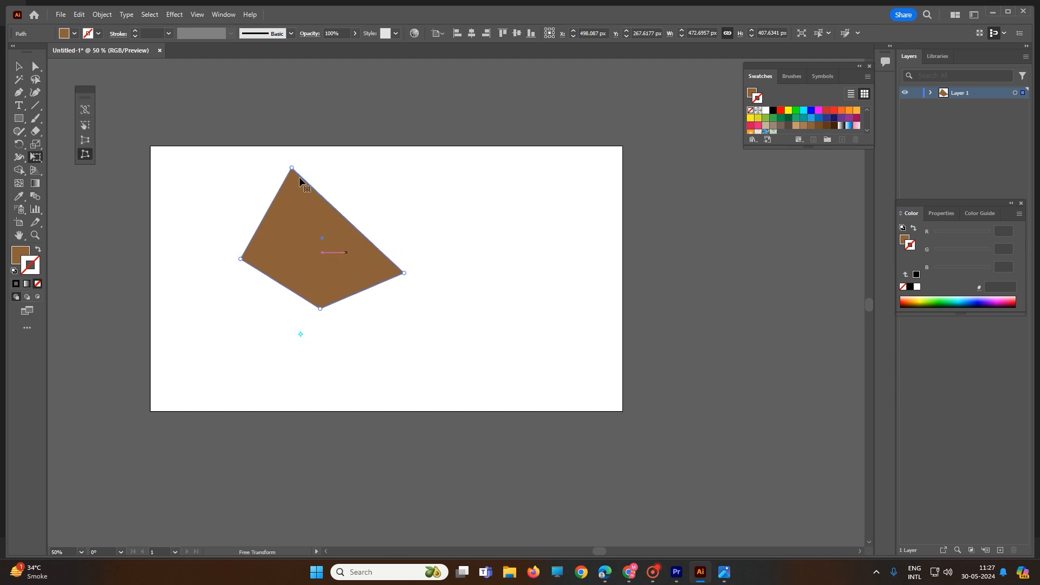
pyautogui.moveTo(293, 168); pyautogui.dragTo(361, 318)
pyautogui.click(85, 125)
pyautogui.click(35, 158)
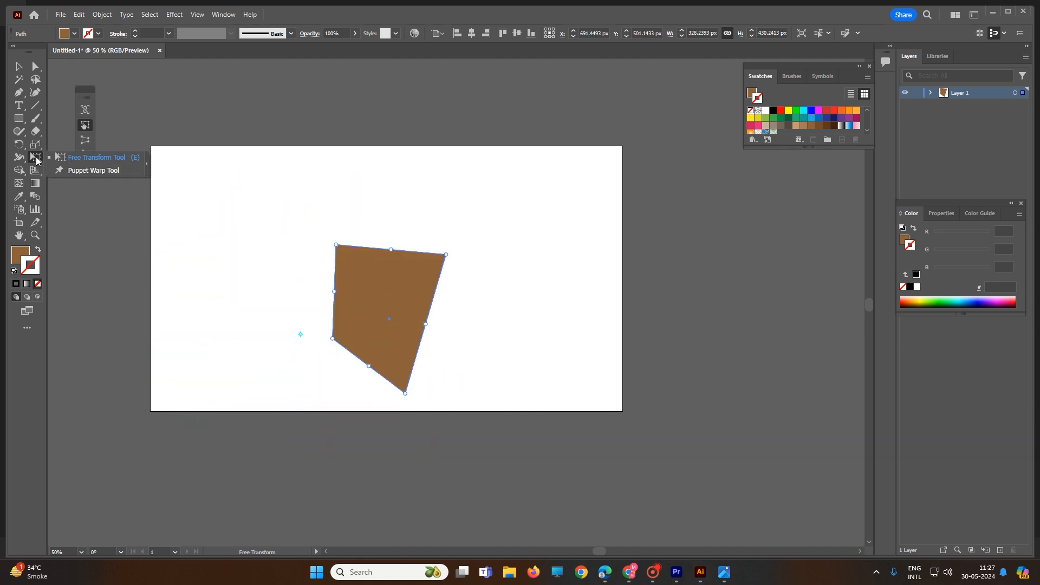
pyautogui.click(104, 158)
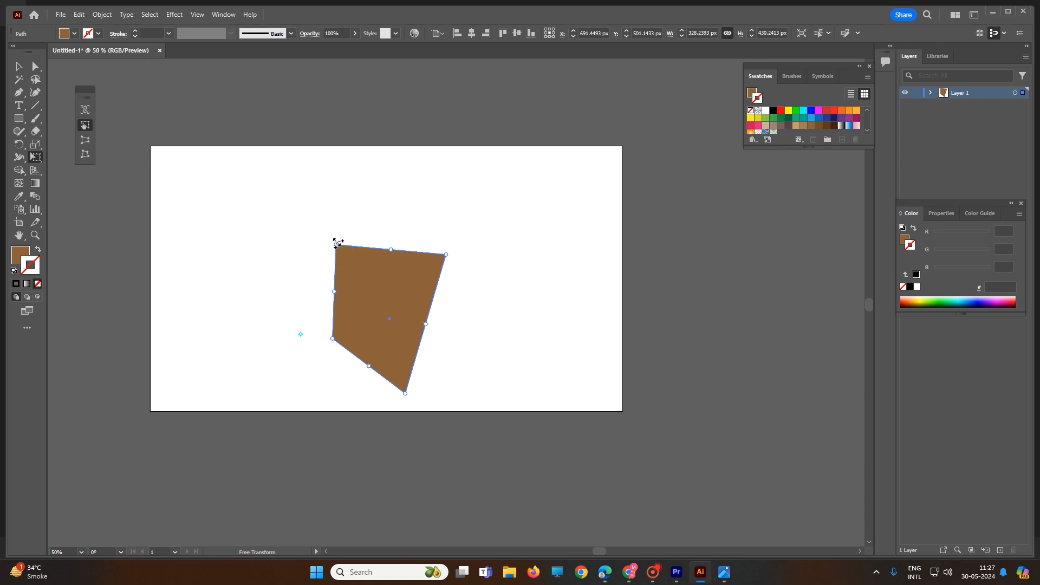
pyautogui.moveTo(339, 239); pyautogui.dragTo(290, 212)
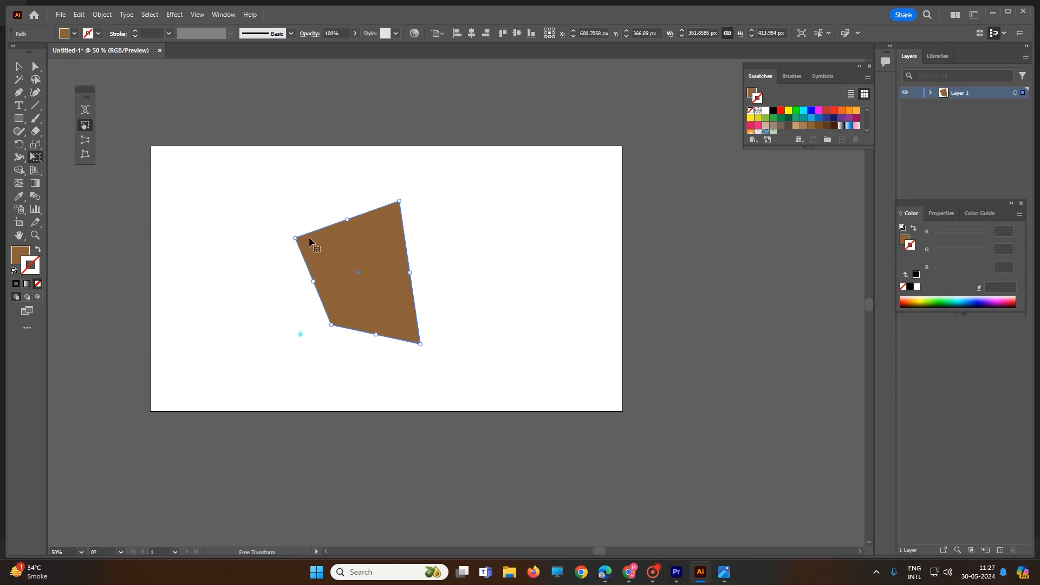
pyautogui.click(85, 139)
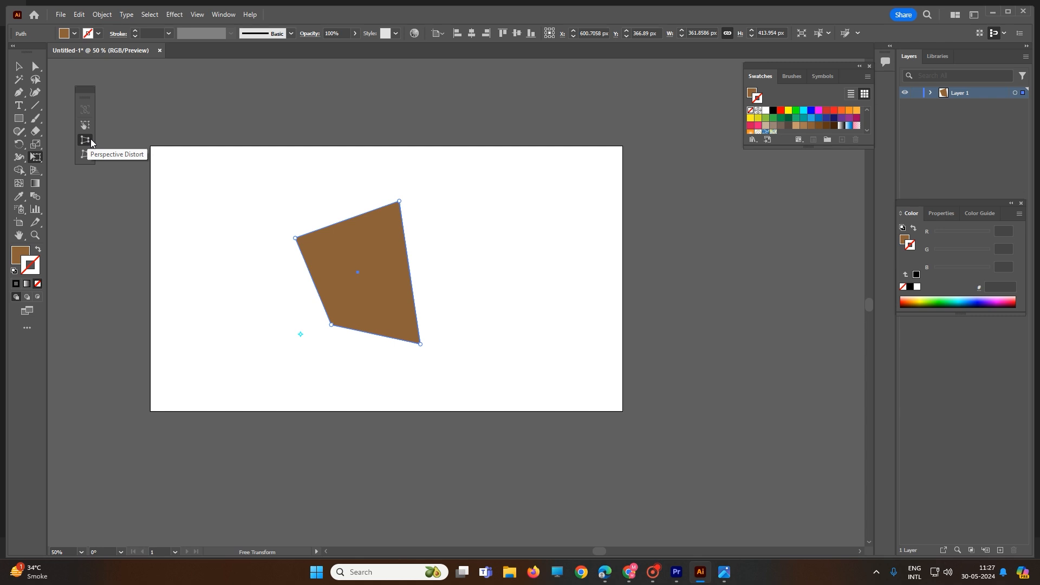
pyautogui.moveTo(298, 231); pyautogui.dragTo(171, 225)
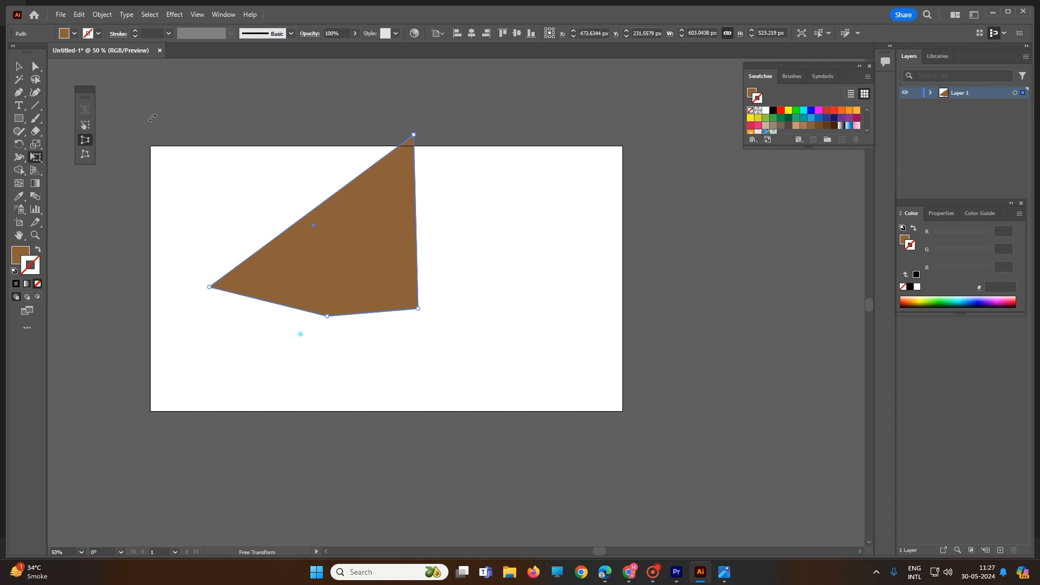
# - Delete the distorted brown shape from the artboard
pyautogui.press('v')
pyautogui.click(187, 124)
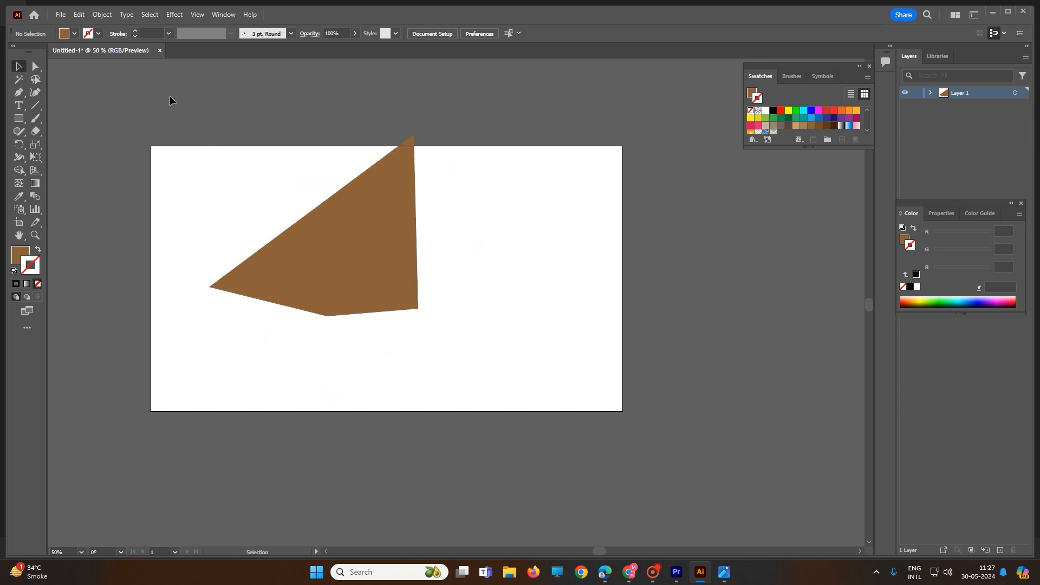
pyautogui.moveTo(171, 95); pyautogui.dragTo(495, 395)
pyautogui.press('Delete')
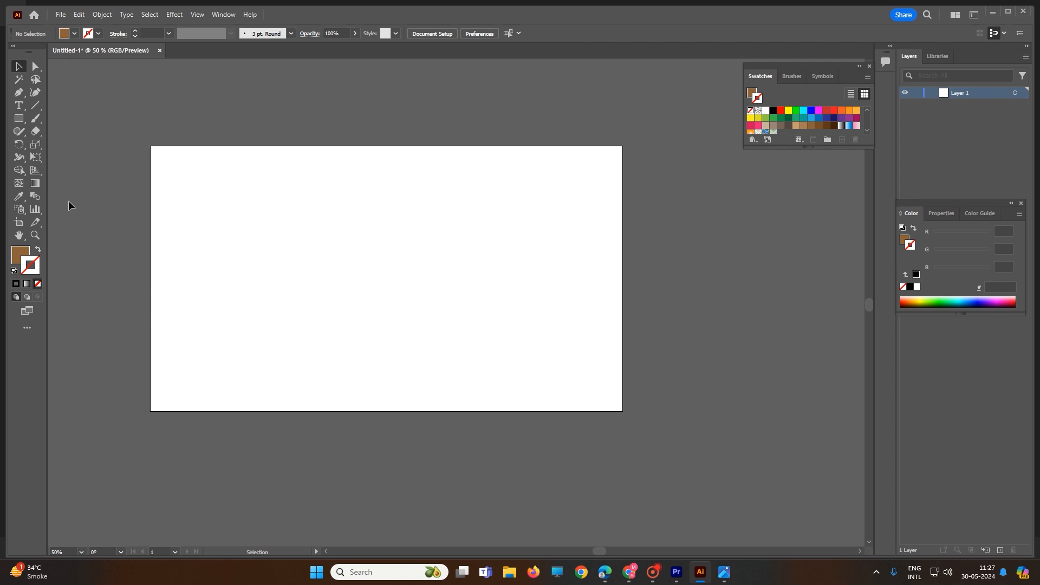
# - Draw a brown torso rectangle about 175 by 269 px and a head ellipse about 157 by 169 px centered above it
pyautogui.click(19, 118)
pyautogui.moveTo(318, 228); pyautogui.dragTo(379, 321)
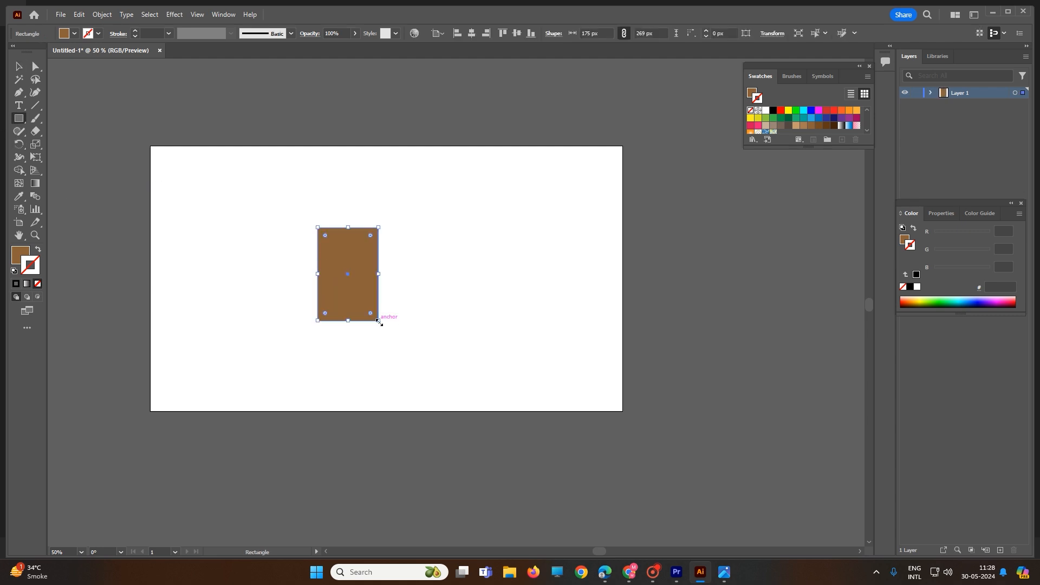
pyautogui.moveTo(22, 120); pyautogui.dragTo(62, 145)
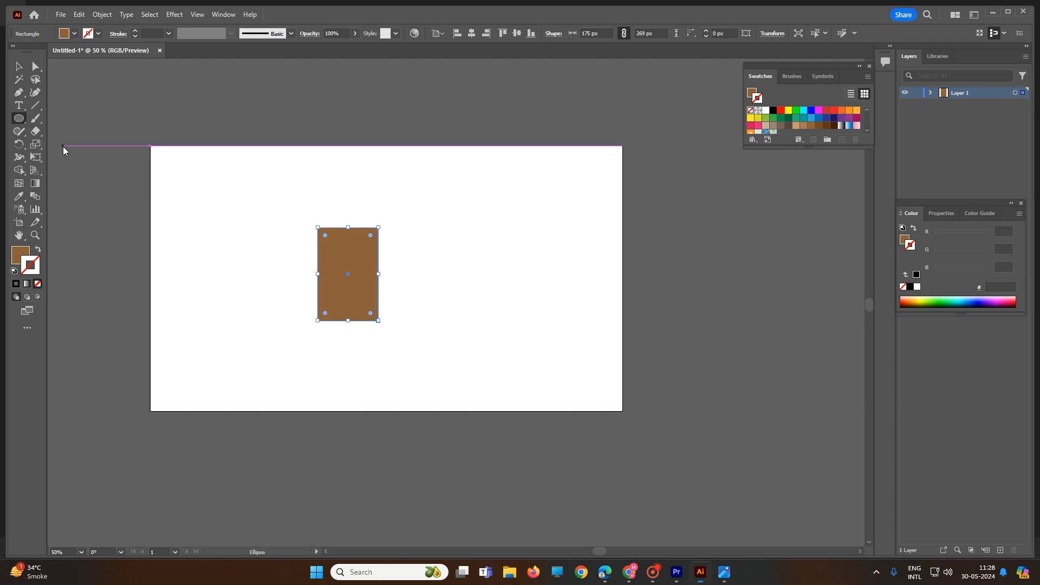
pyautogui.click(37, 161)
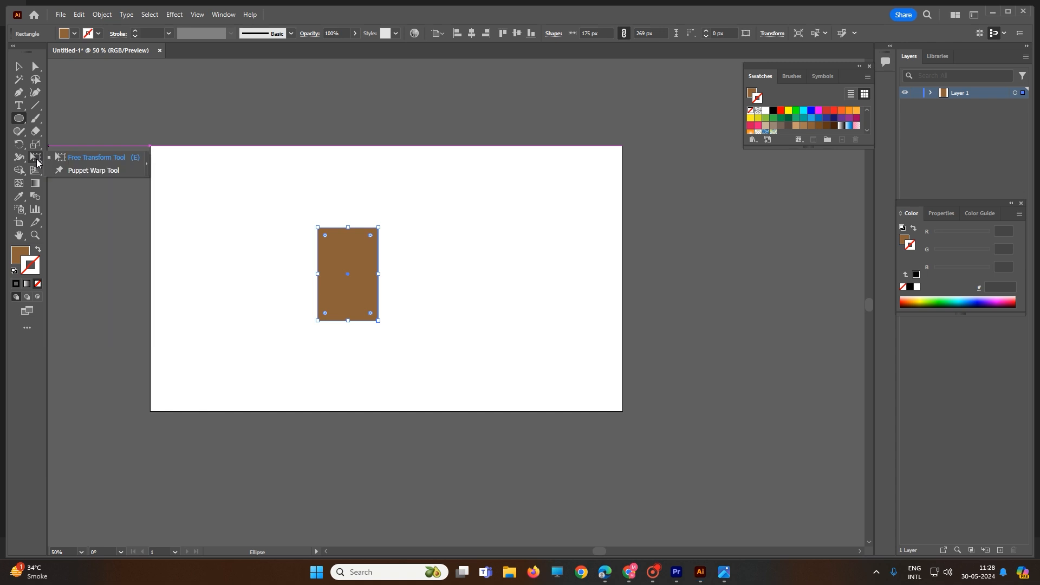
pyautogui.click(19, 119)
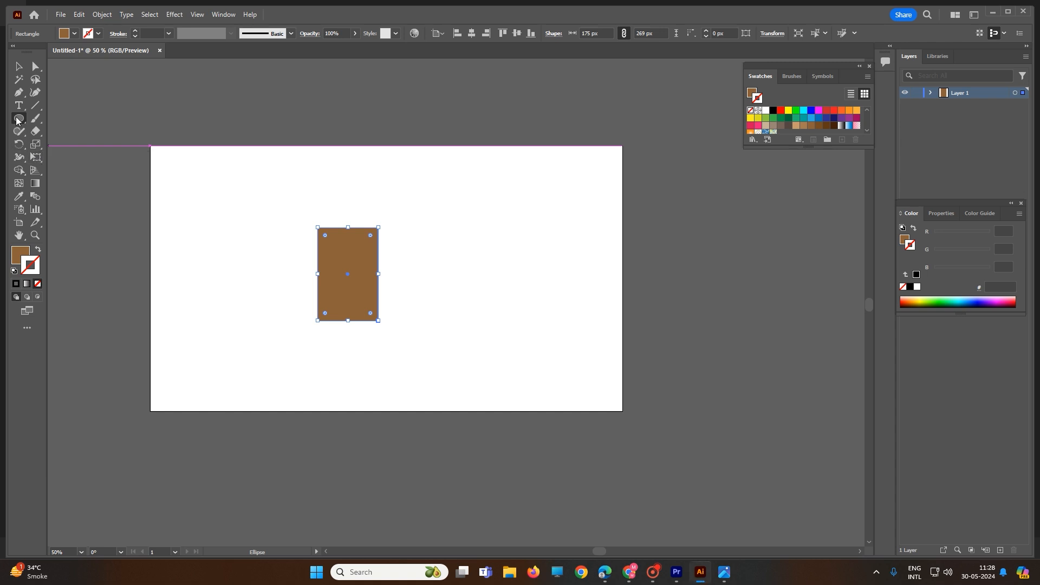
pyautogui.moveTo(325, 165); pyautogui.dragTo(351, 195)
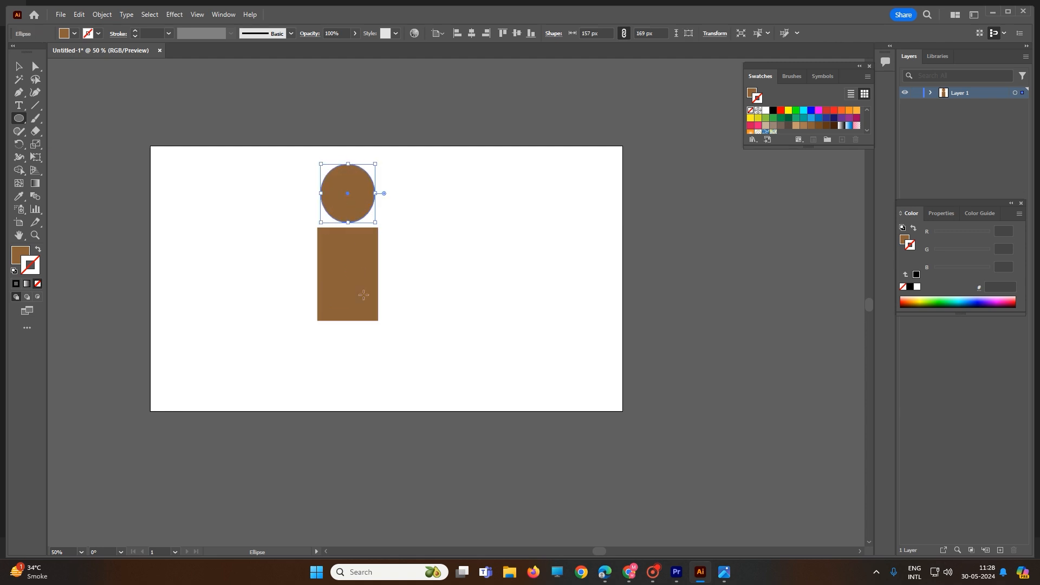
# - Draw an arm rectangle about 51 by 269 px beside the torso and a leg rectangle about 52 by 224 px beneath it
pyautogui.moveTo(383, 229); pyautogui.dragTo(399, 293)
pyautogui.press('Delete')
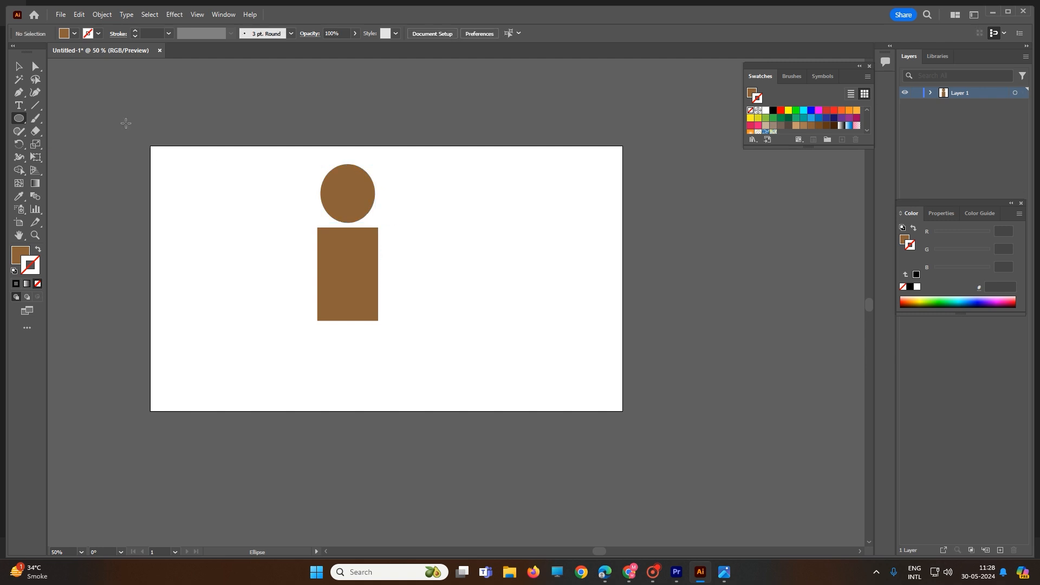
pyautogui.click(19, 119)
pyautogui.click(68, 123)
pyautogui.moveTo(386, 229); pyautogui.dragTo(404, 320)
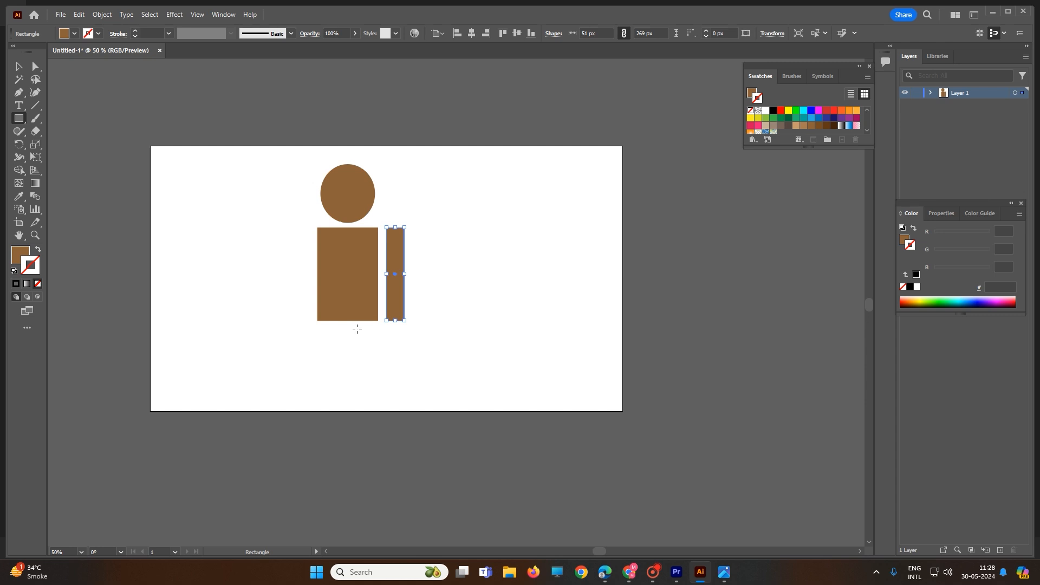
pyautogui.moveTo(357, 328); pyautogui.dragTo(375, 406)
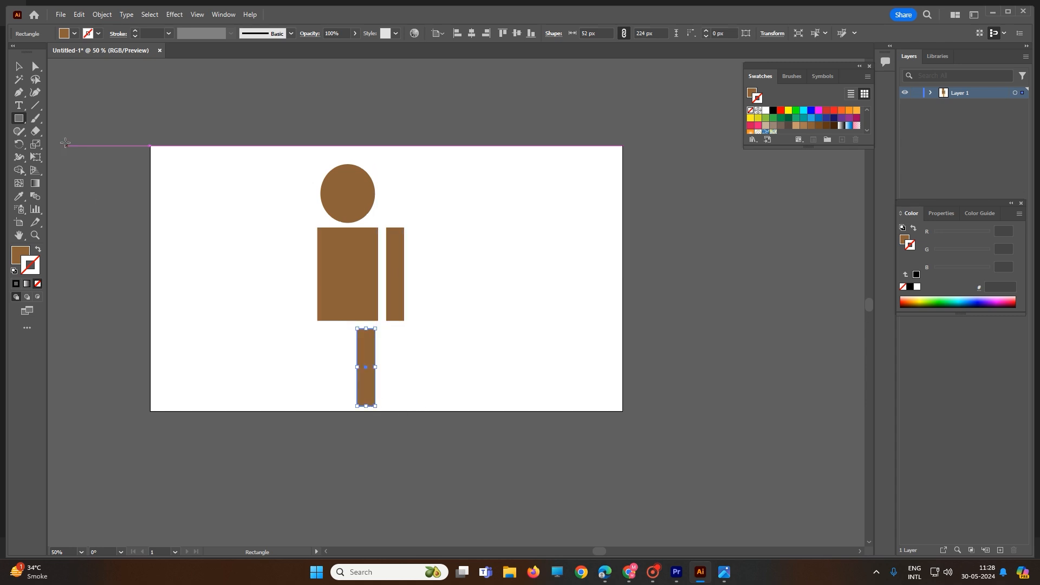
# - Taper the leg rectangle to a narrow lower end with the Perspective Distort mode of Free Transform
pyautogui.click(39, 150)
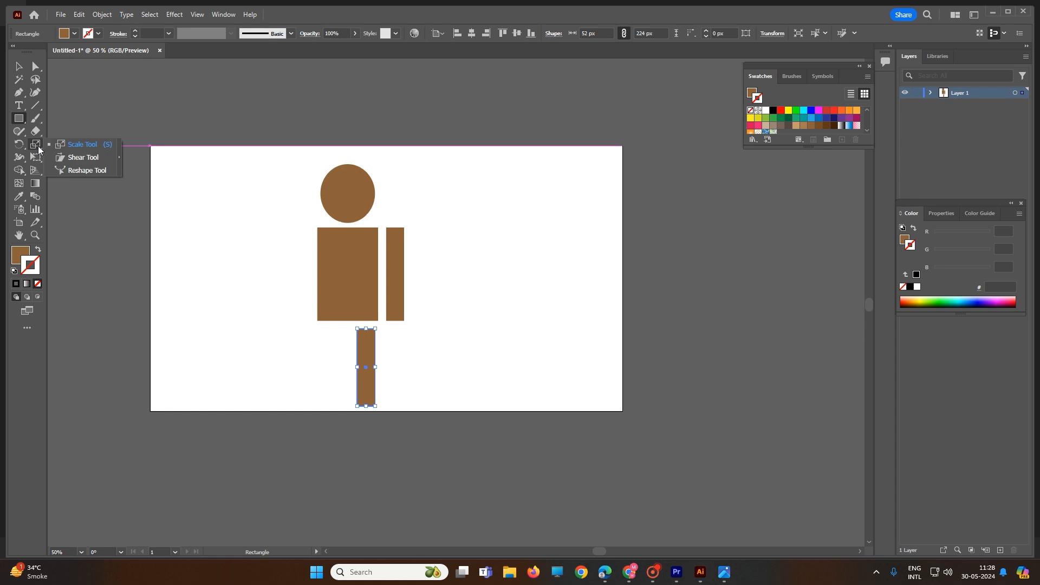
pyautogui.click(39, 160)
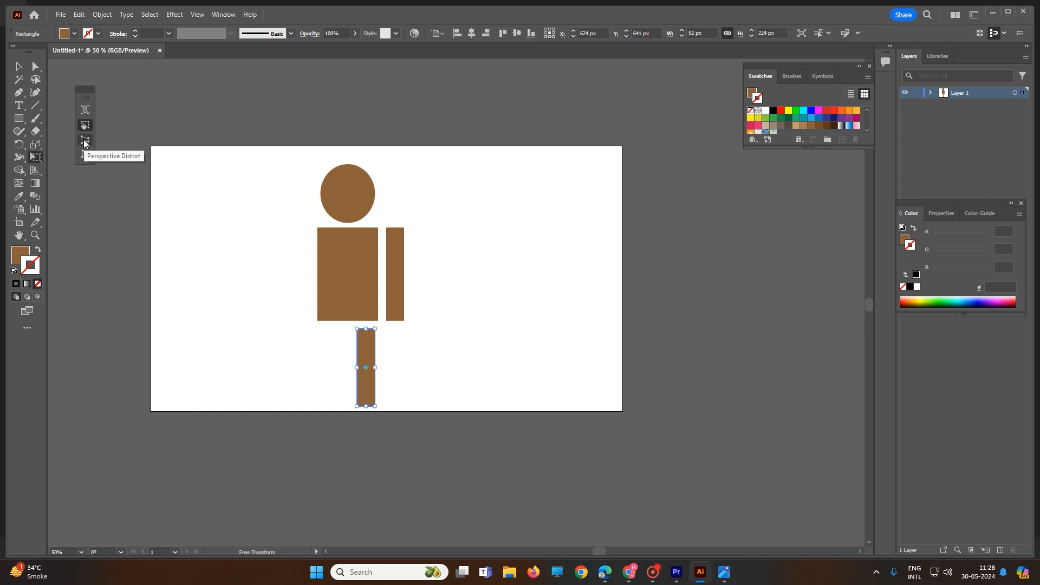
pyautogui.click(85, 142)
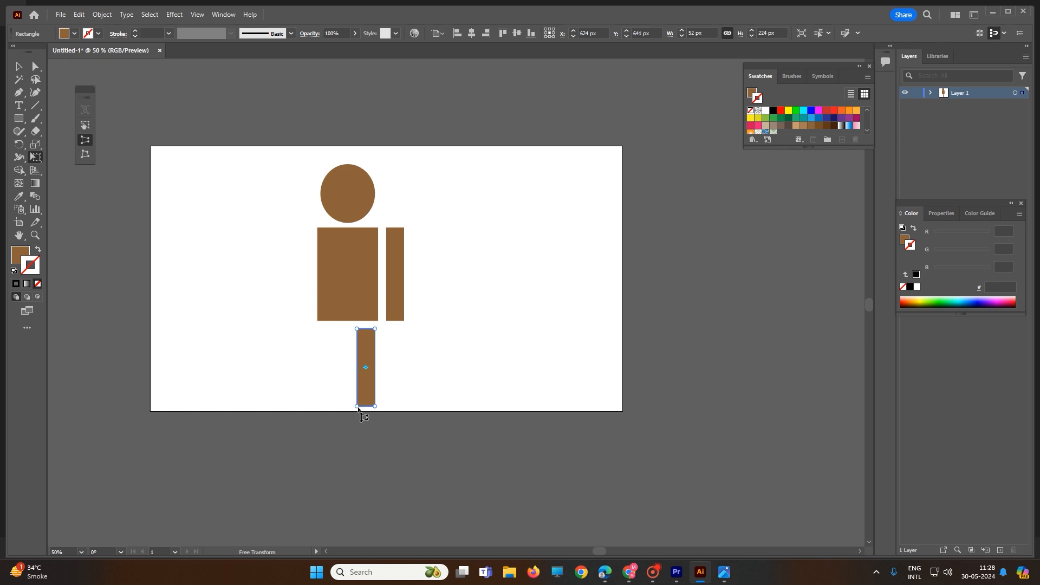
pyautogui.moveTo(358, 410); pyautogui.dragTo(364, 410)
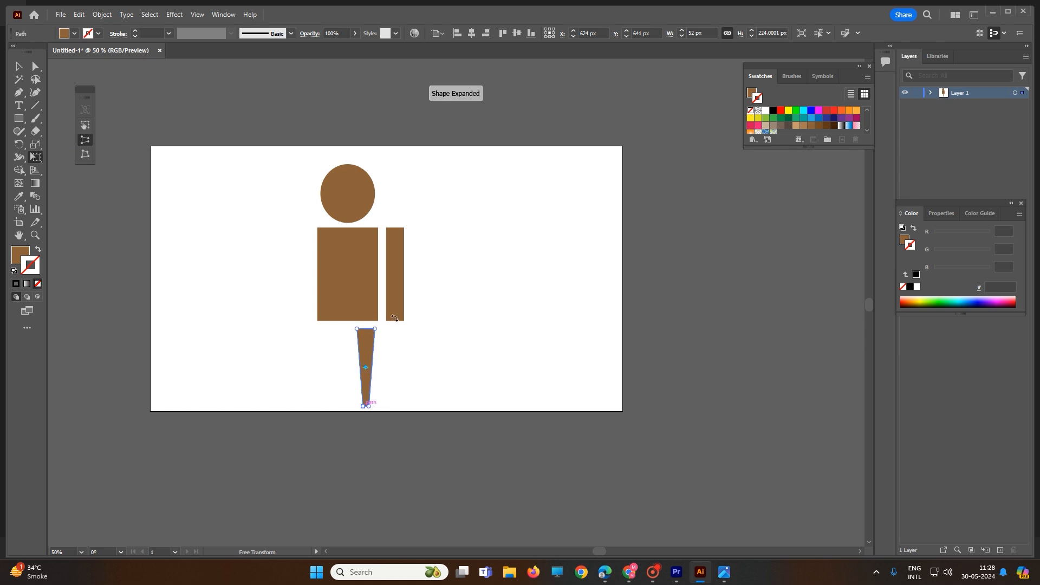
# - Taper the arm rectangle to a narrow lower end with the Perspective Distort mode of Free Transform
pyautogui.press('v')
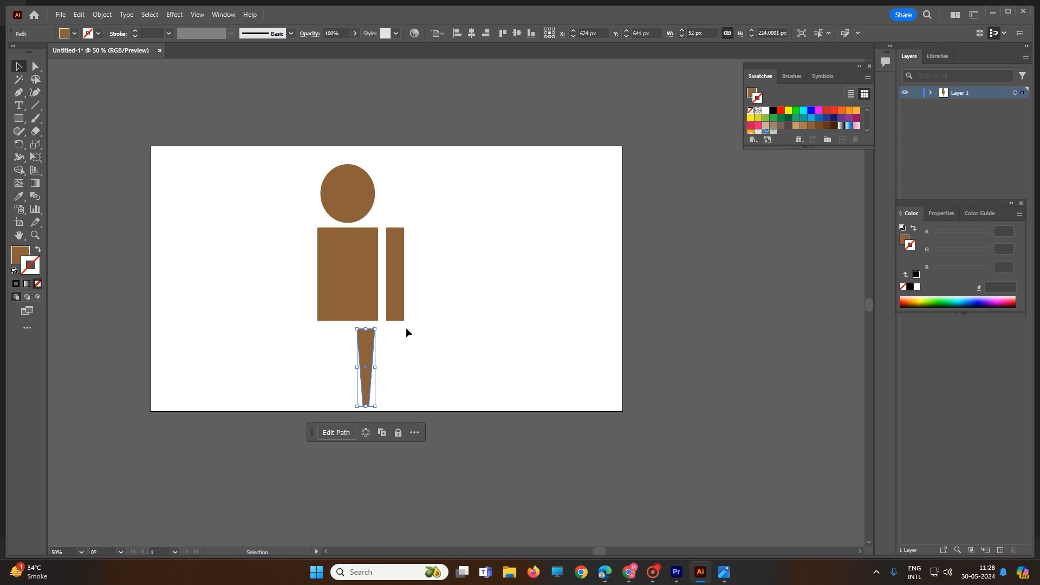
pyautogui.click(396, 316)
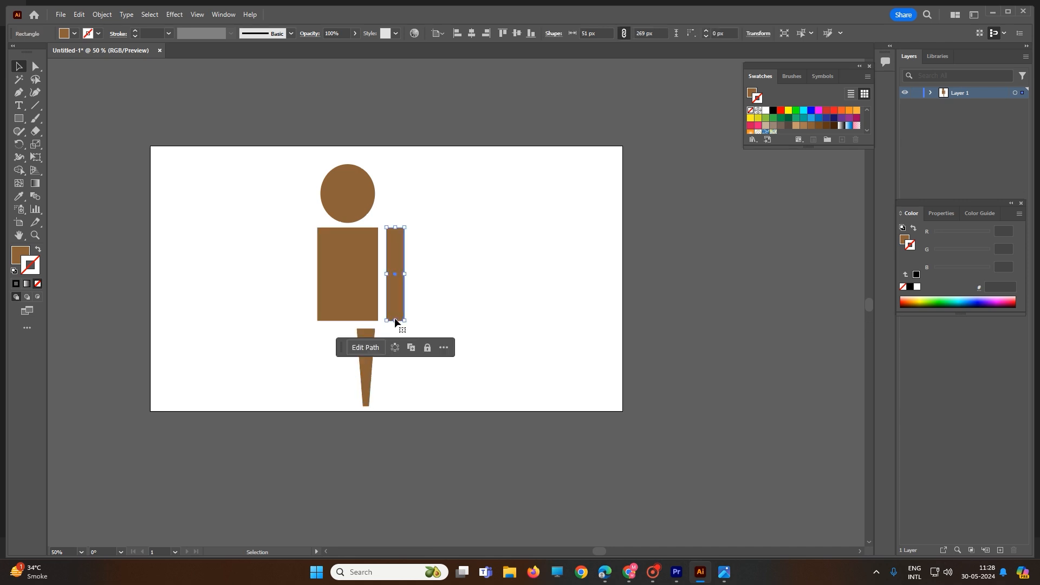
pyautogui.click(38, 157)
pyautogui.click(87, 142)
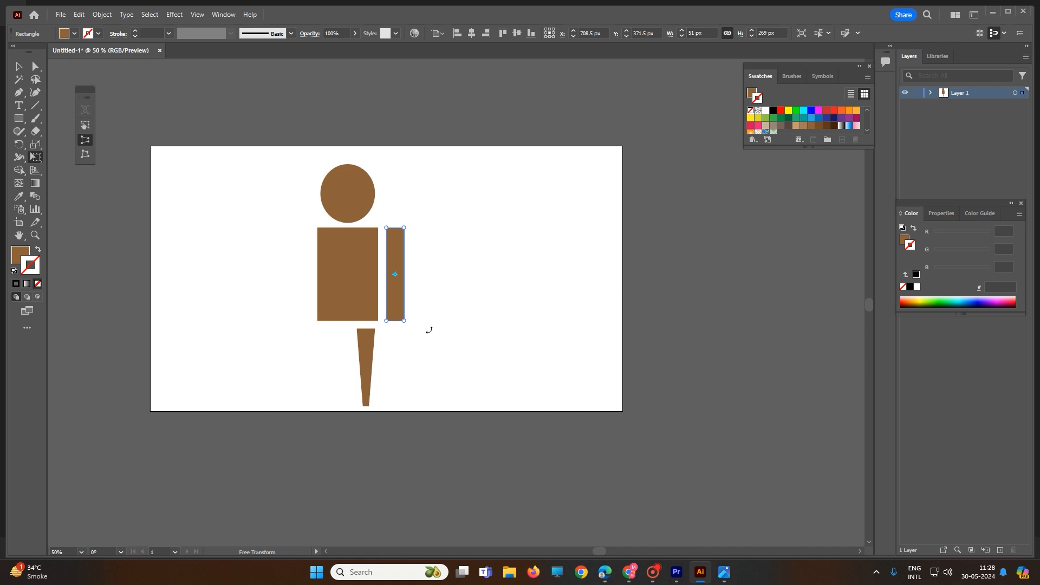
pyautogui.moveTo(386, 321); pyautogui.dragTo(392, 320)
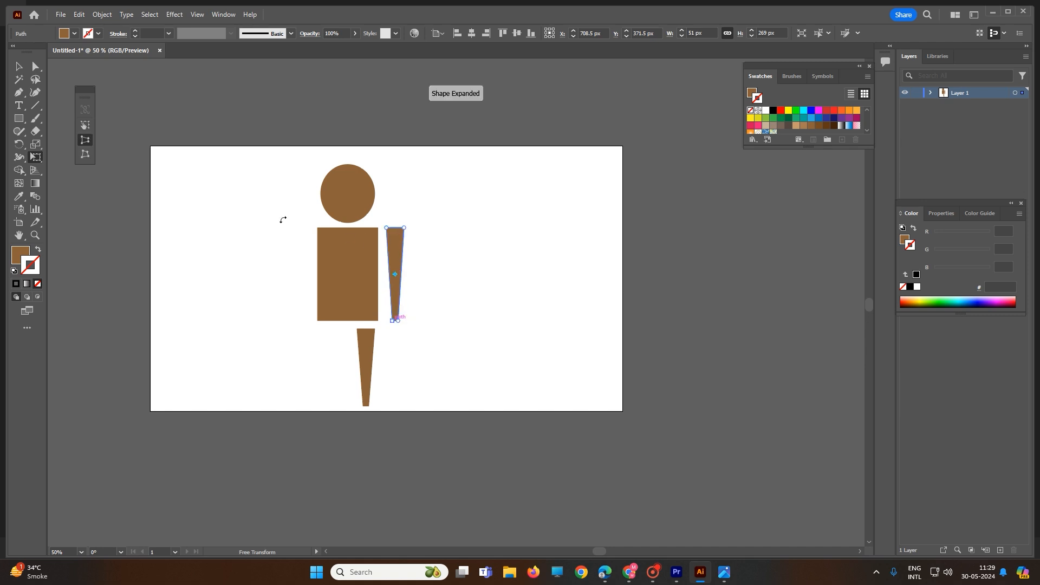
# - Round the two upper corners of the tapered arm with a radius of about 17 px
pyautogui.click(35, 67)
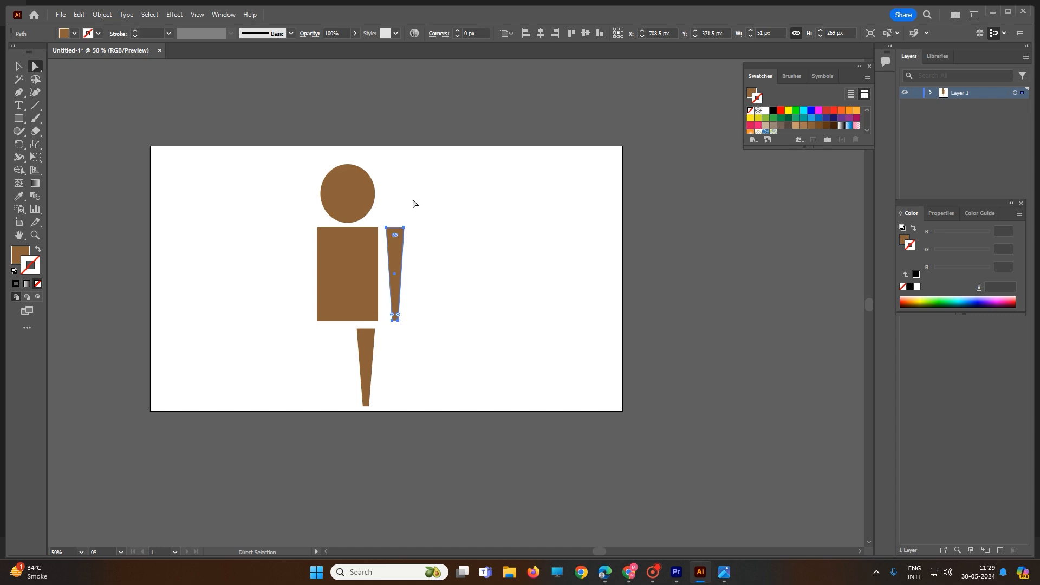
pyautogui.scroll(2, 399, 238)
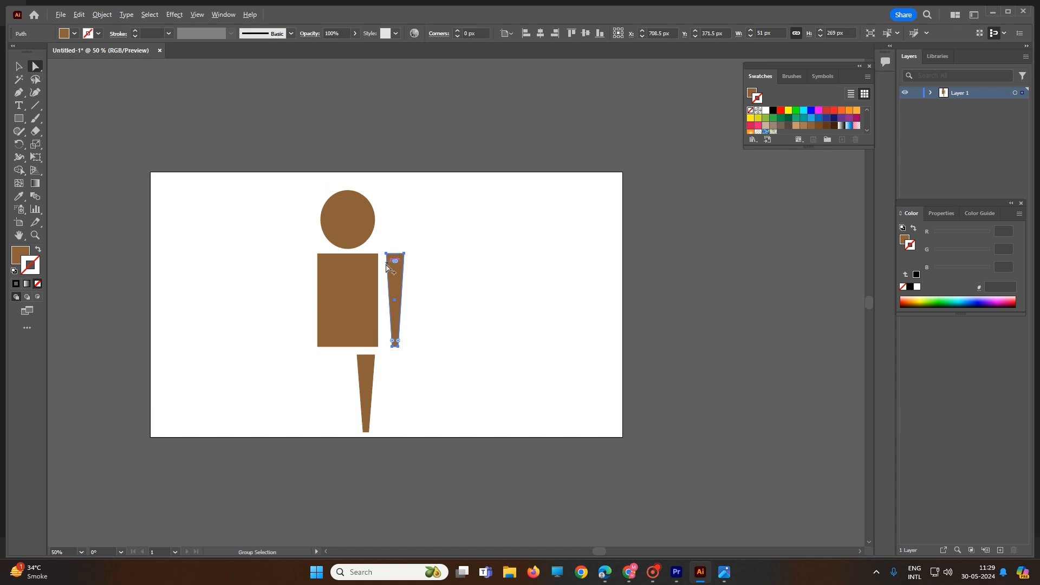
pyautogui.scroll(4, 387, 267)
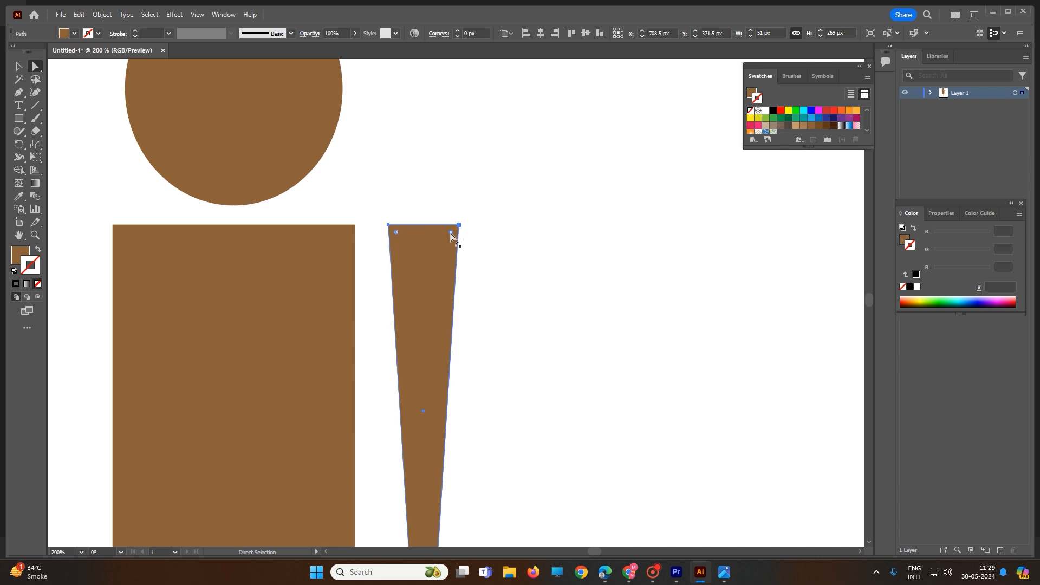
pyautogui.moveTo(451, 233); pyautogui.dragTo(416, 248)
# - Round only the two lower corners of the torso rectangle with a radius of about 16 px
pyautogui.scroll(-1, 448, 262)
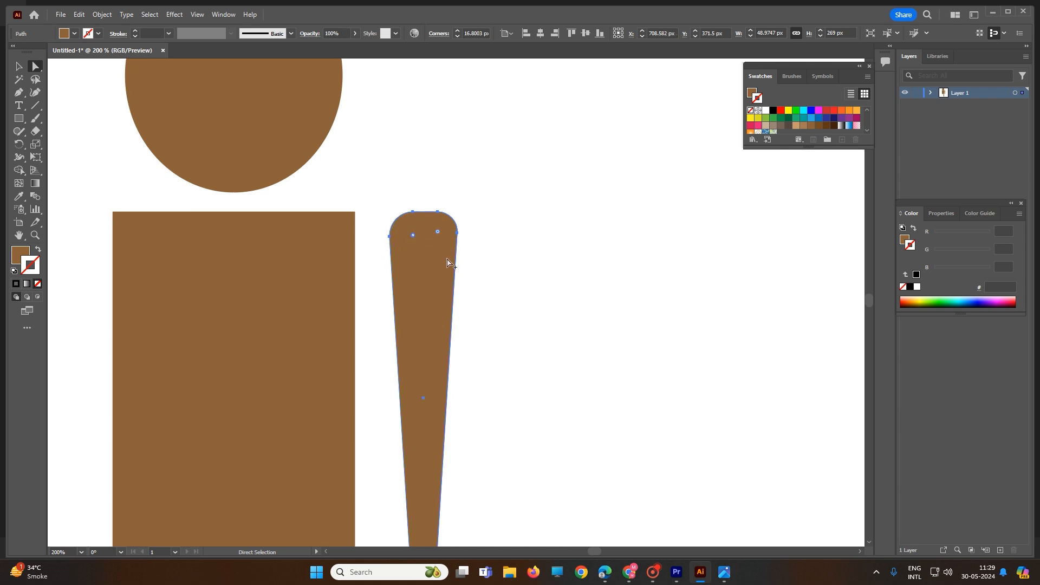
pyautogui.keyDown('alt'); pyautogui.scroll(-2, 447, 262); pyautogui.keyUp('alt')
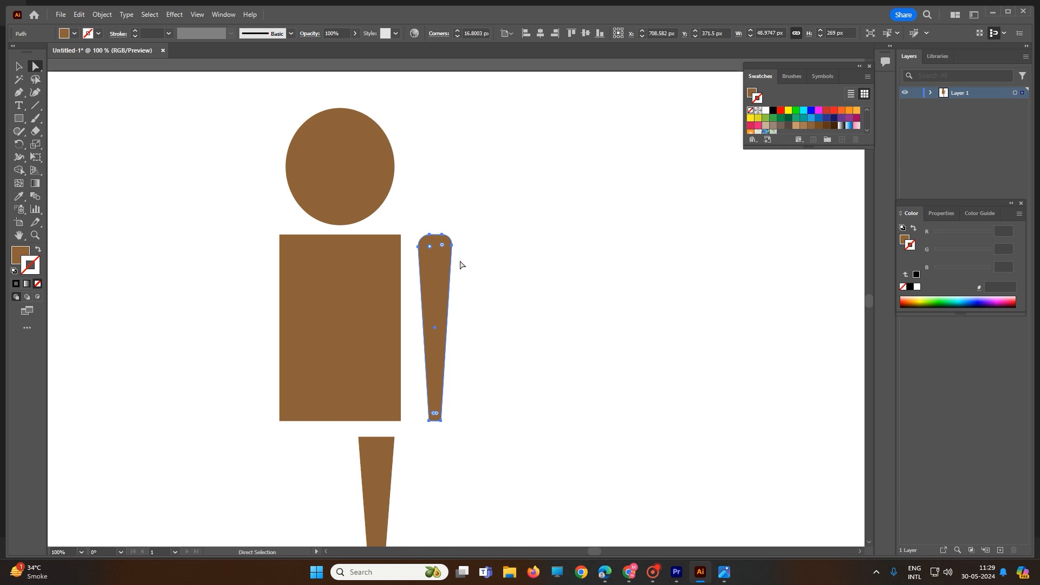
pyautogui.click(383, 256)
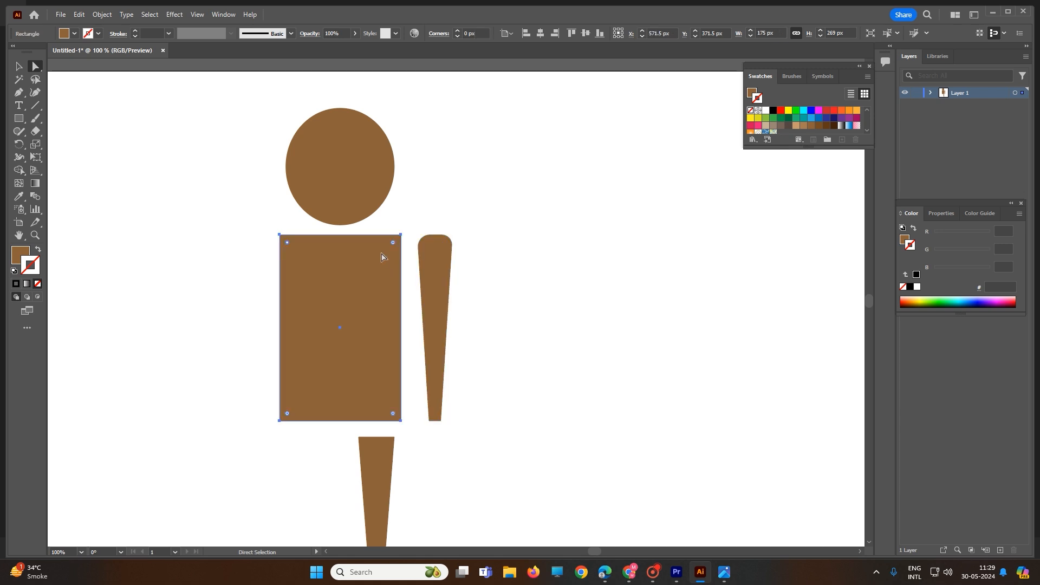
pyautogui.moveTo(394, 247); pyautogui.dragTo(394, 248)
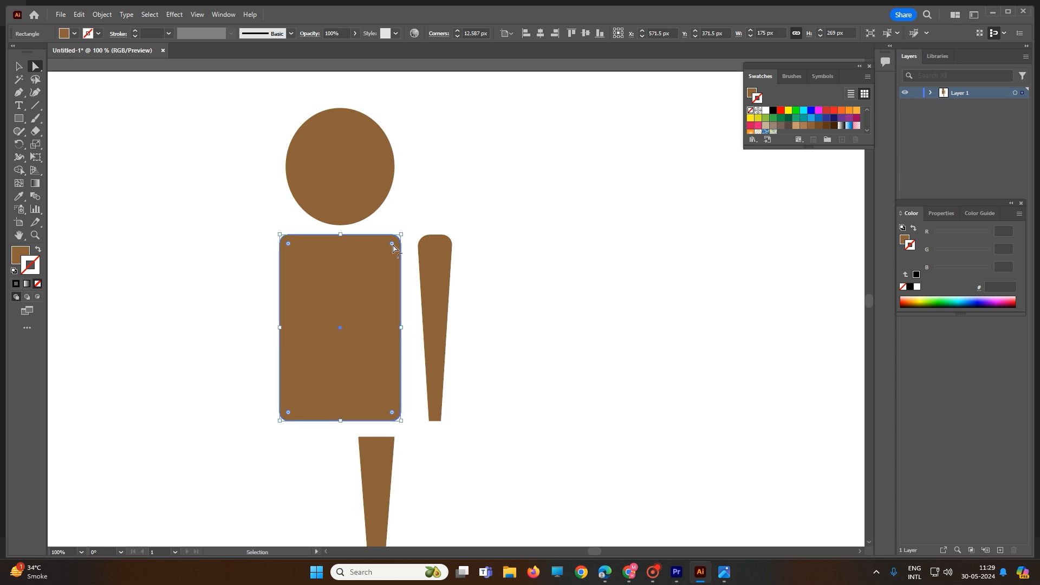
pyautogui.hotkey('ctrl', 'z')
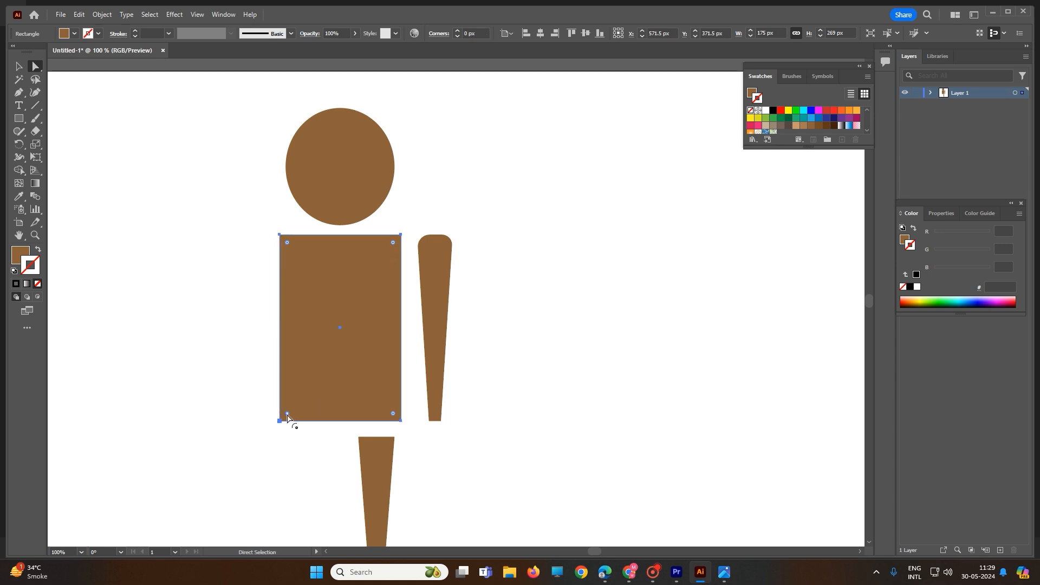
pyautogui.moveTo(288, 416); pyautogui.dragTo(292, 415)
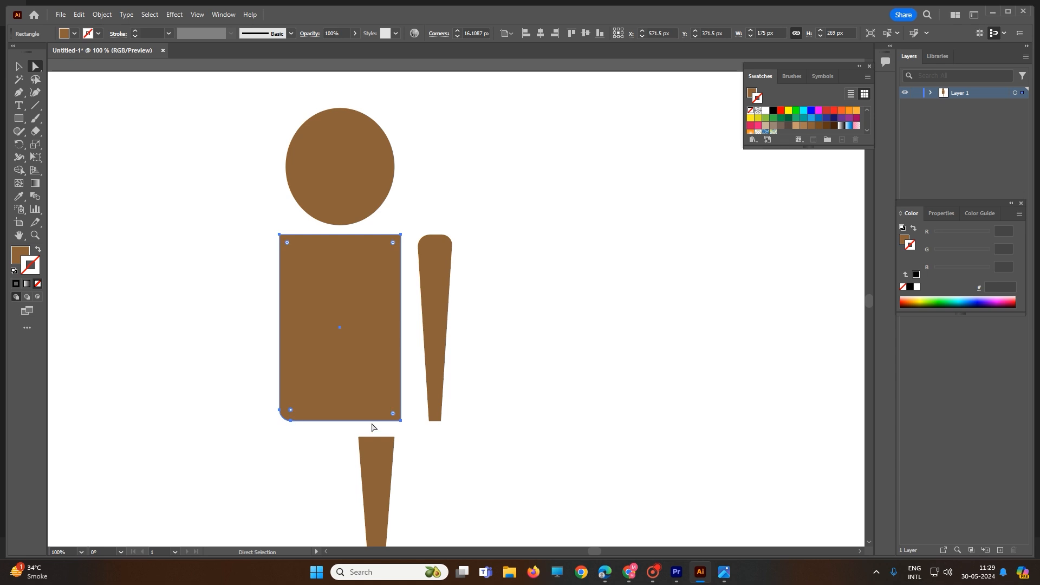
pyautogui.moveTo(394, 417); pyautogui.dragTo(391, 413)
# - Start Puppet Warp on the arm and add pins at its elbow and on the forearm
pyautogui.click(35, 157)
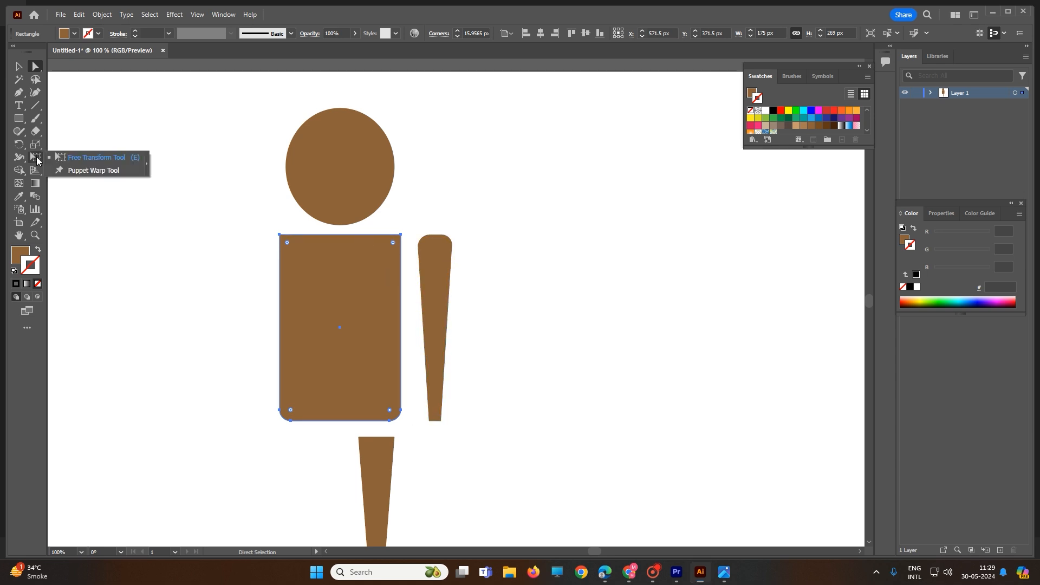
pyautogui.click(78, 171)
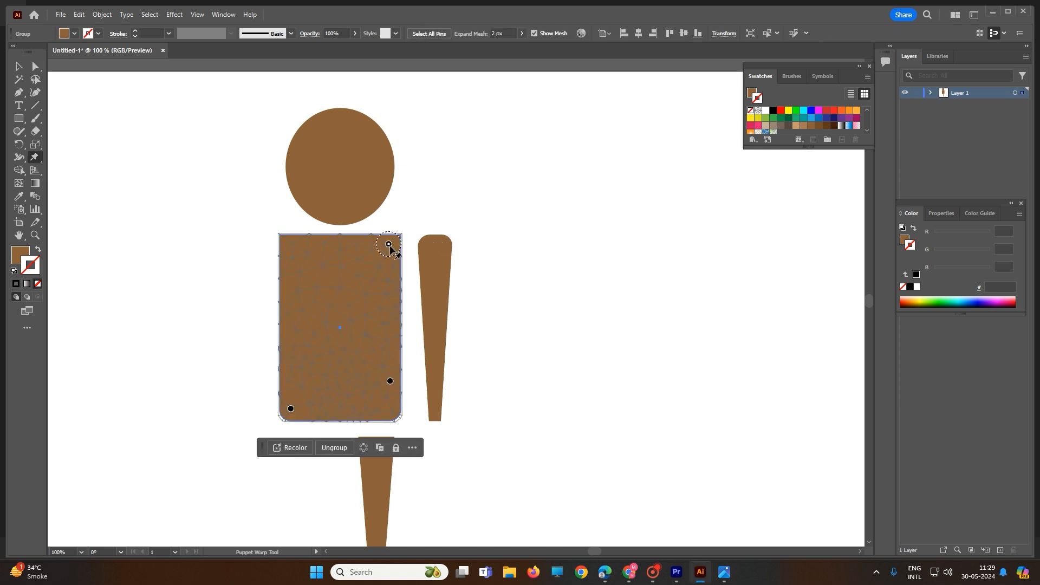
pyautogui.click(19, 66)
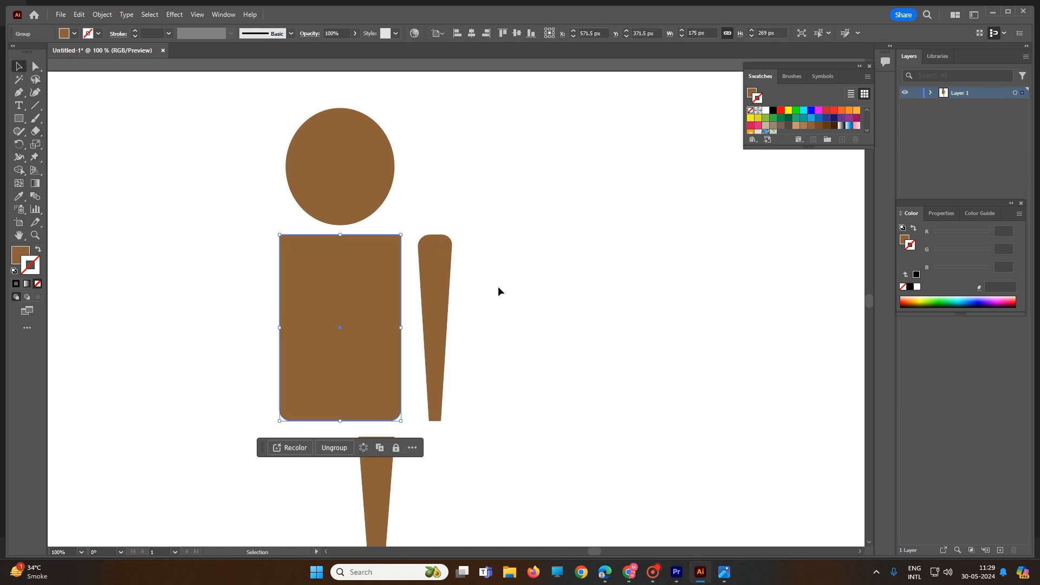
pyautogui.click(450, 268)
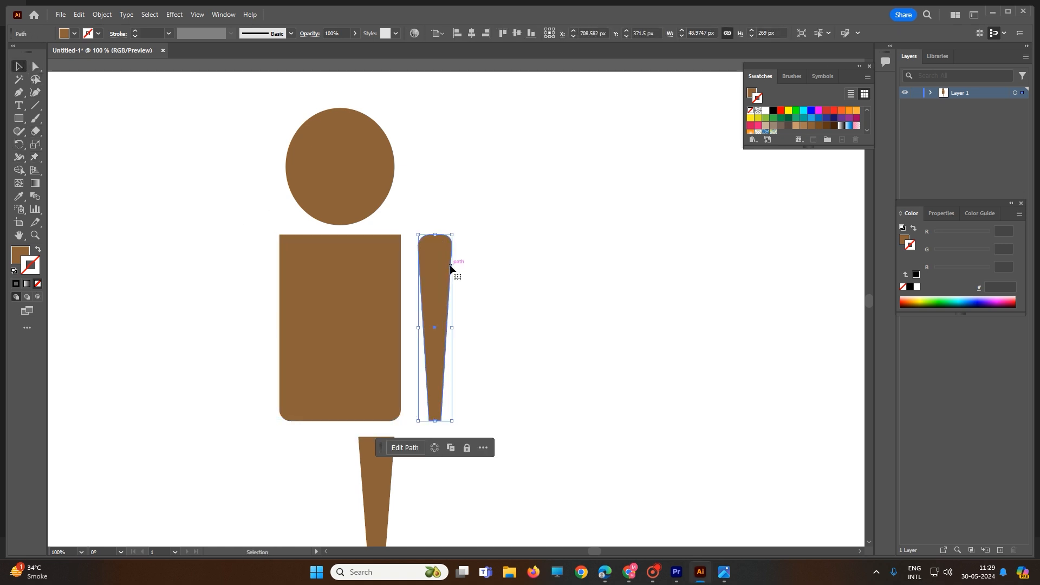
pyautogui.click(35, 158)
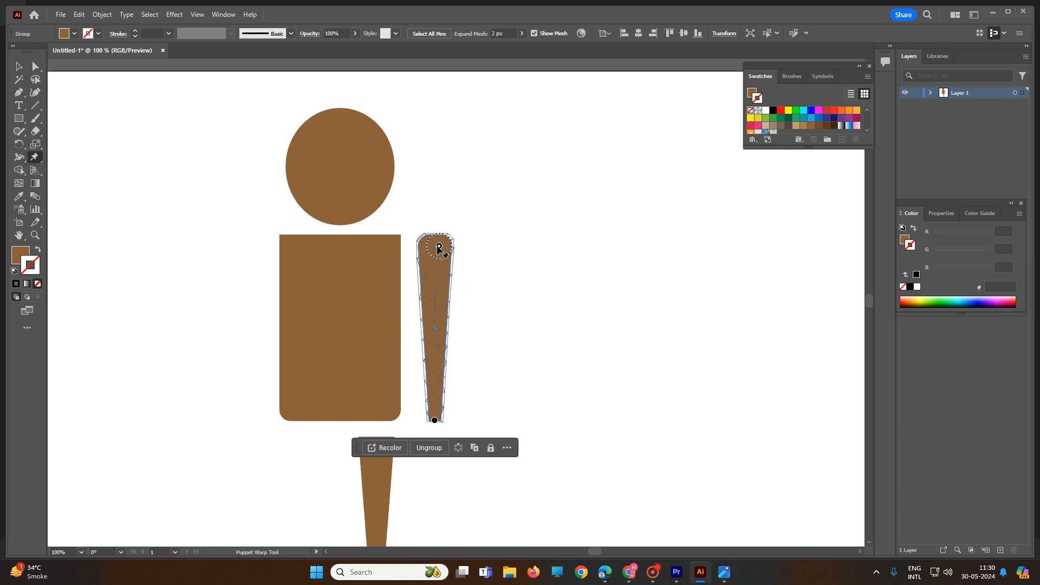
pyautogui.click(434, 325)
pyautogui.click(435, 369)
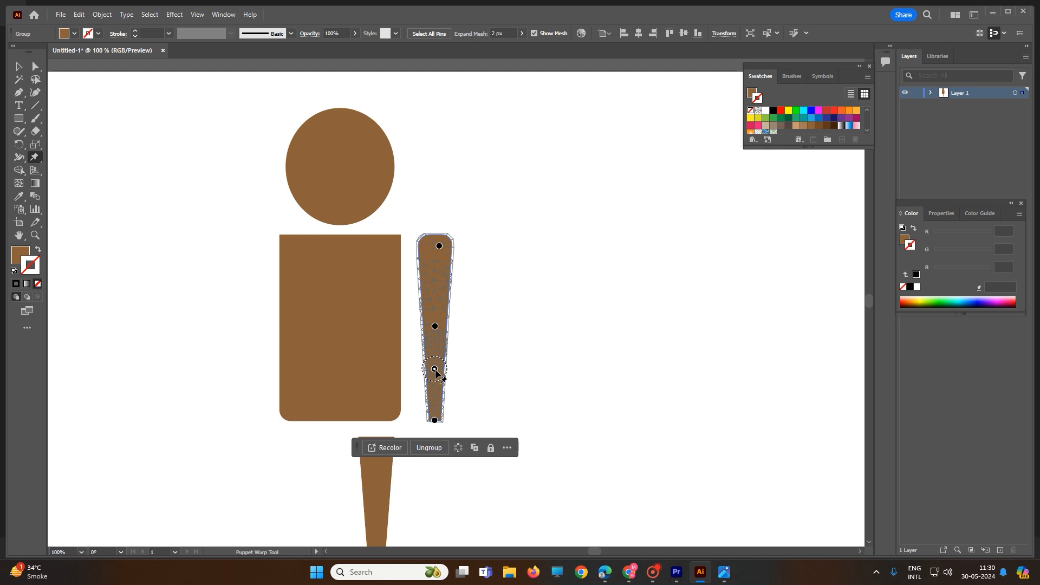
# - Bend the arm outward at the elbow with the puppet pins and move its shoulder onto the torso's upper right corner
pyautogui.moveTo(434, 369); pyautogui.dragTo(449, 411)
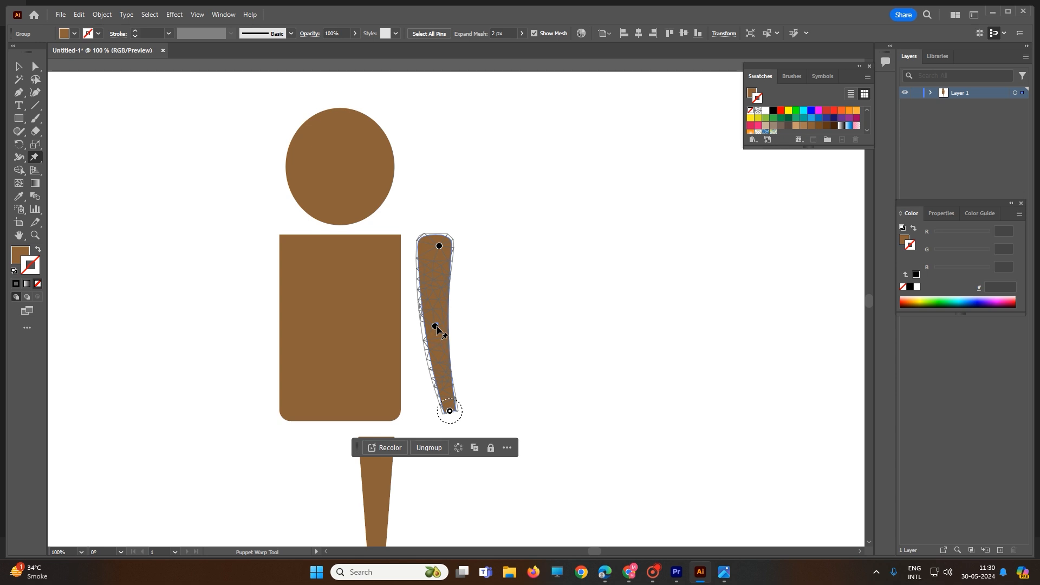
pyautogui.moveTo(435, 327); pyautogui.dragTo(430, 331)
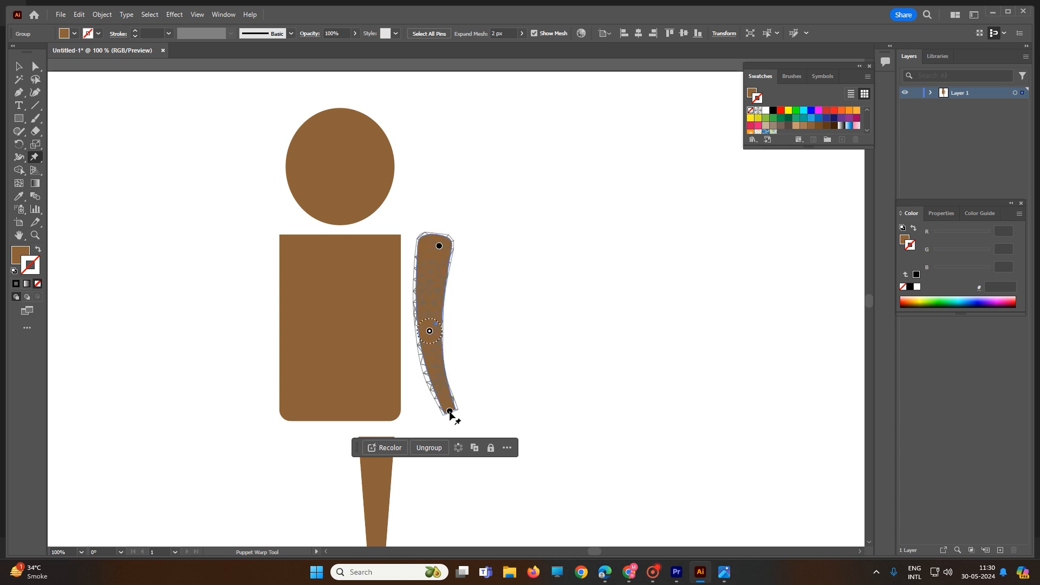
pyautogui.moveTo(449, 412); pyautogui.dragTo(496, 383)
pyautogui.moveTo(439, 247); pyautogui.dragTo(394, 247)
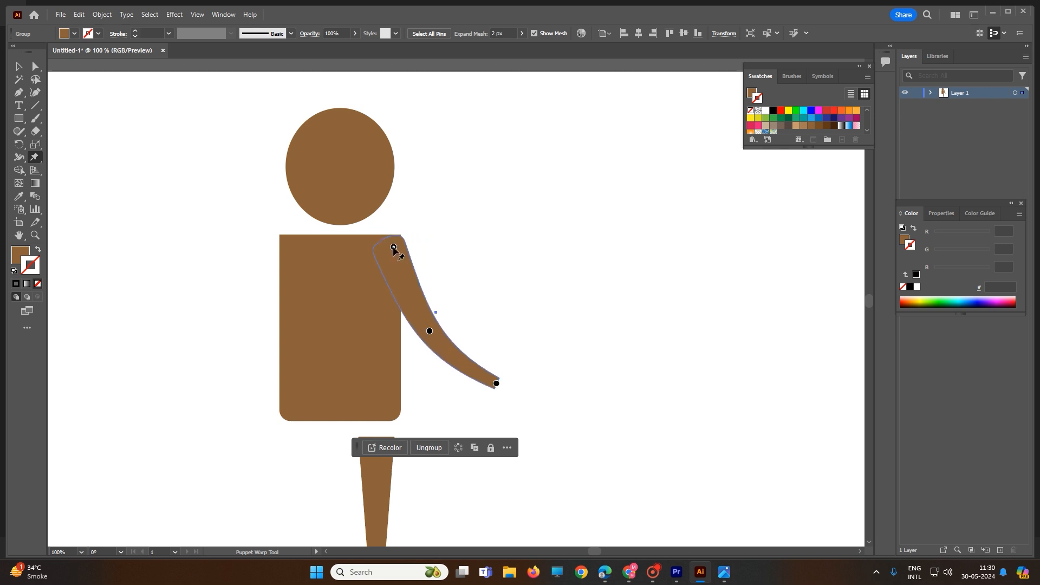
pyautogui.moveTo(496, 384)
pyautogui.mouseDown()
pyautogui.moveTo(500, 344)
pyautogui.moveTo(464, 353)
pyautogui.moveTo(604, 331)
pyautogui.moveTo(473, 360)
pyautogui.moveTo(469, 274)
pyautogui.moveTo(472, 390)
pyautogui.moveTo(364, 383)
pyautogui.moveTo(418, 394)
pyautogui.moveTo(511, 375)
pyautogui.mouseUp()
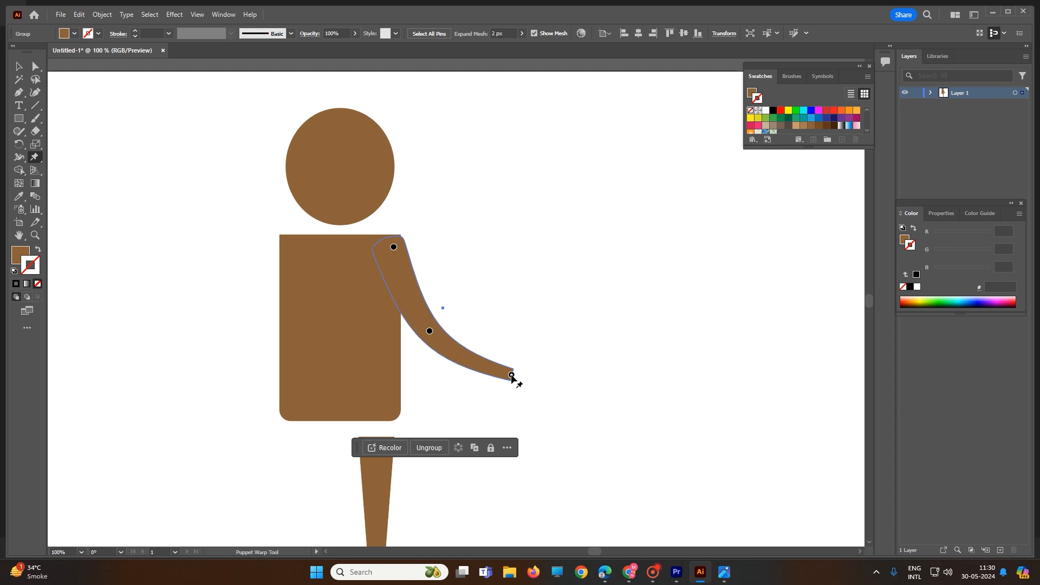
# - Add puppet pins on the forearm and the elbow's inner edge, and lower the hand slightly to straighten the forearm
pyautogui.click(463, 358)
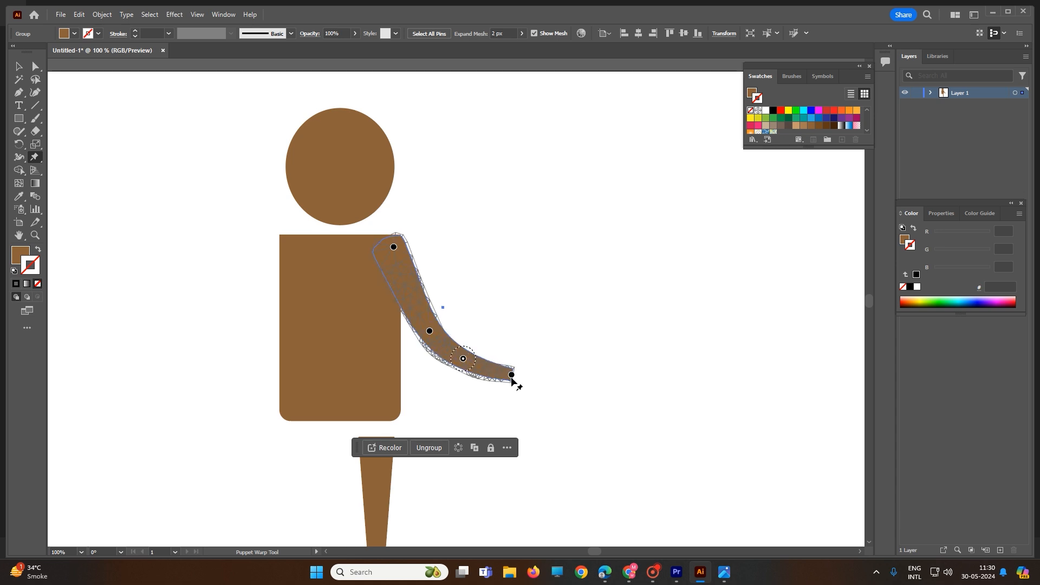
pyautogui.moveTo(512, 374)
pyautogui.mouseDown()
pyautogui.moveTo(477, 347)
pyautogui.moveTo(504, 372)
pyautogui.moveTo(513, 344)
pyautogui.moveTo(494, 321)
pyautogui.moveTo(488, 338)
pyautogui.moveTo(519, 370)
pyautogui.moveTo(502, 385)
pyautogui.mouseUp()
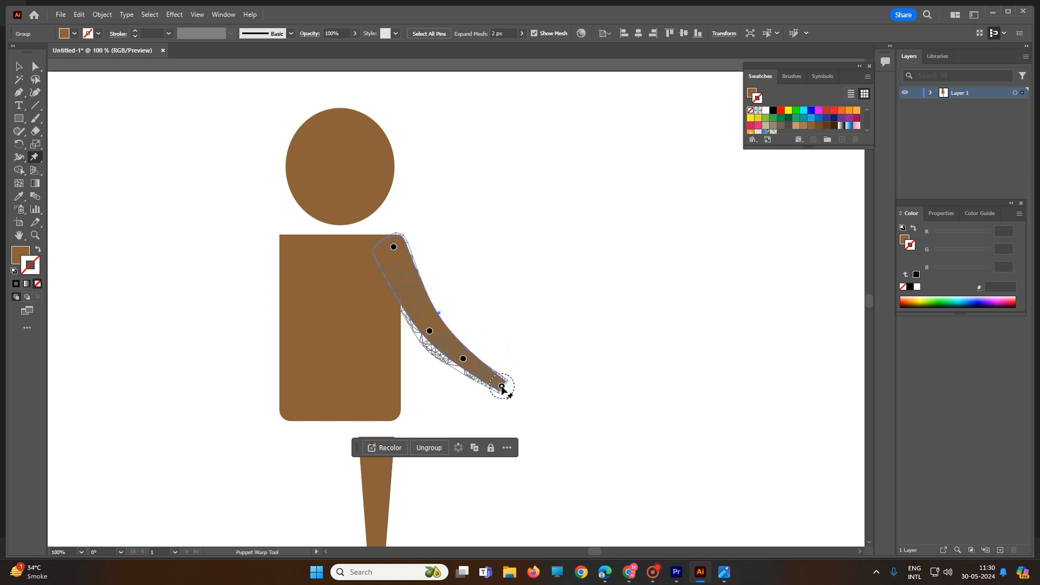
pyautogui.click(442, 323)
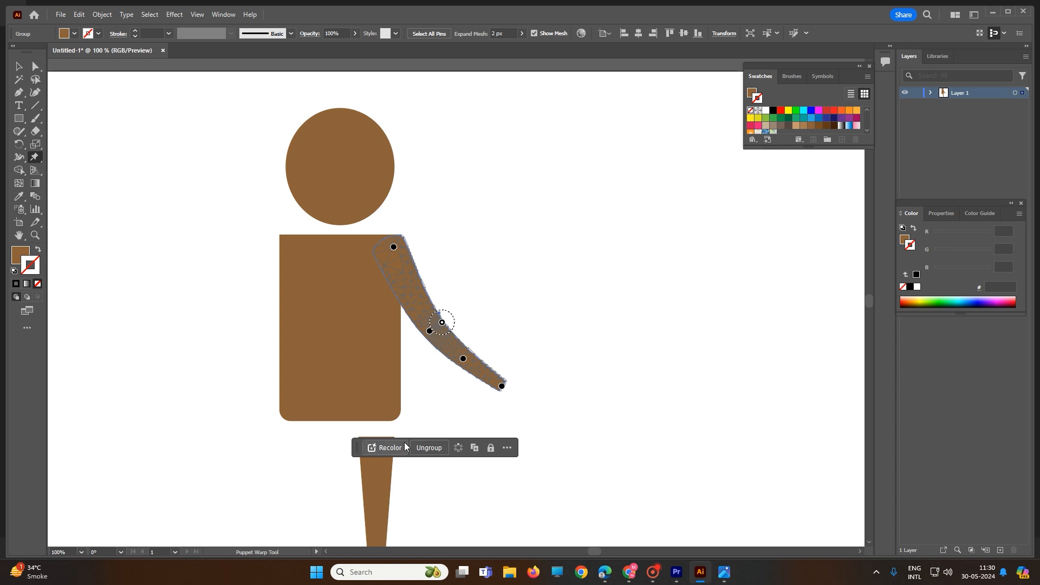
pyautogui.press('v')
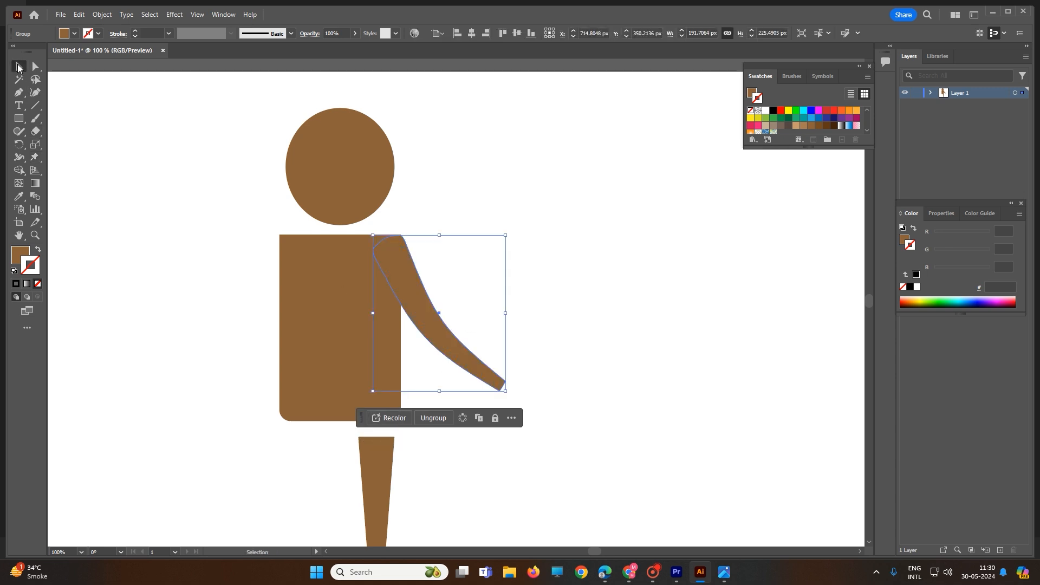
# - Bend the lower leg to the left around an added knee pin with Puppet Warp and raise its upper end onto the torso's lower edge
pyautogui.scroll(-2, 386, 293)
pyautogui.scroll(-2, 386, 287)
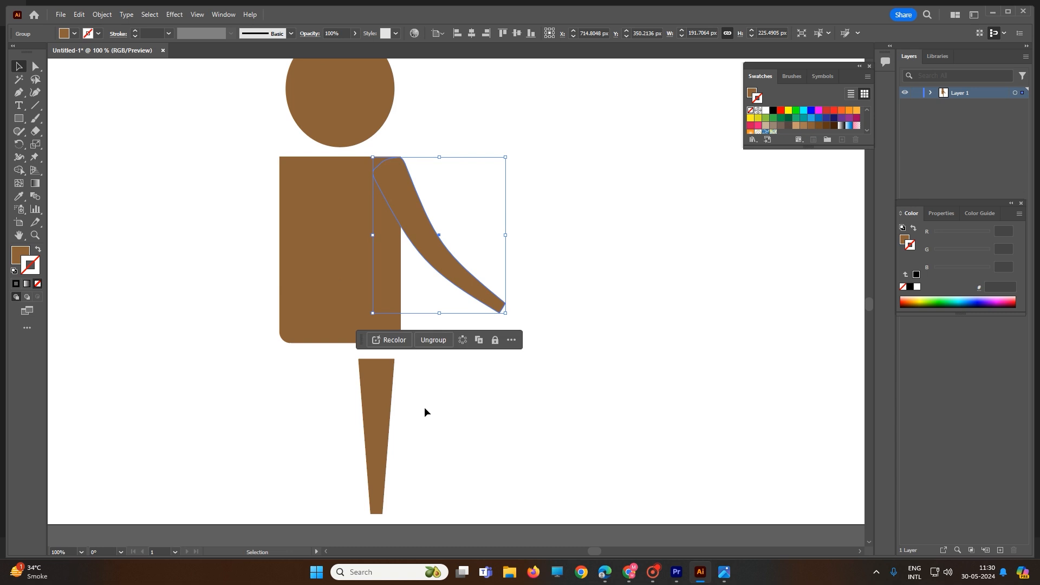
pyautogui.keyDown('alt'); pyautogui.scroll(-2, 431, 401); pyautogui.keyUp('alt')
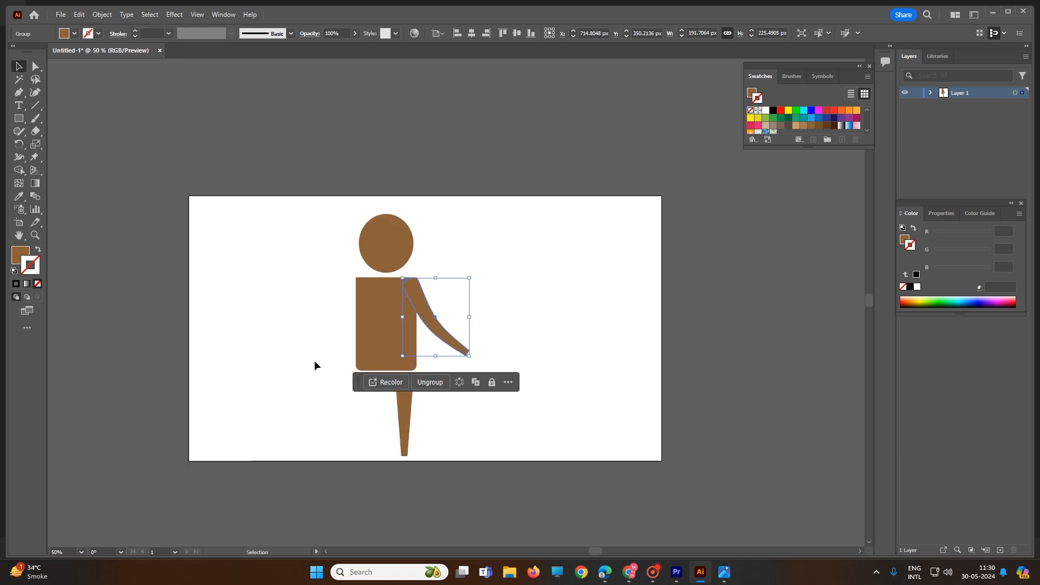
pyautogui.click(398, 412)
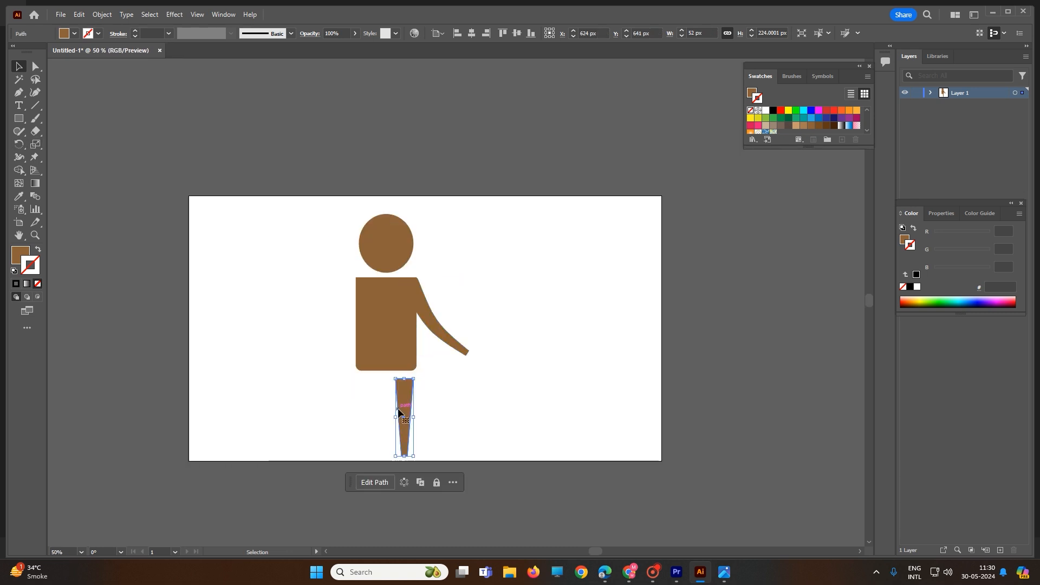
pyautogui.click(36, 159)
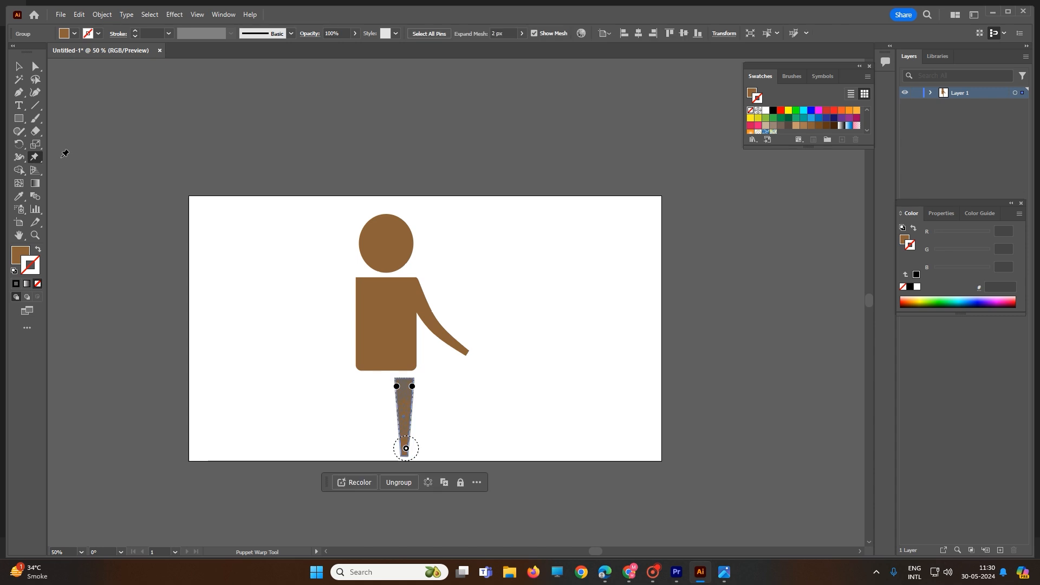
pyautogui.click(405, 417)
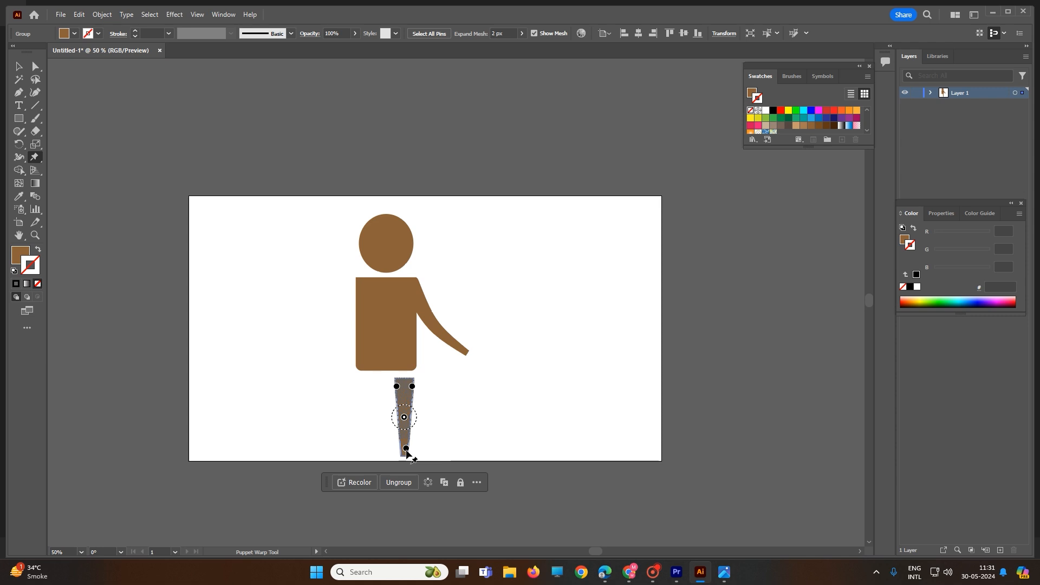
pyautogui.moveTo(407, 449)
pyautogui.mouseDown()
pyautogui.moveTo(423, 447)
pyautogui.moveTo(388, 444)
pyautogui.mouseUp()
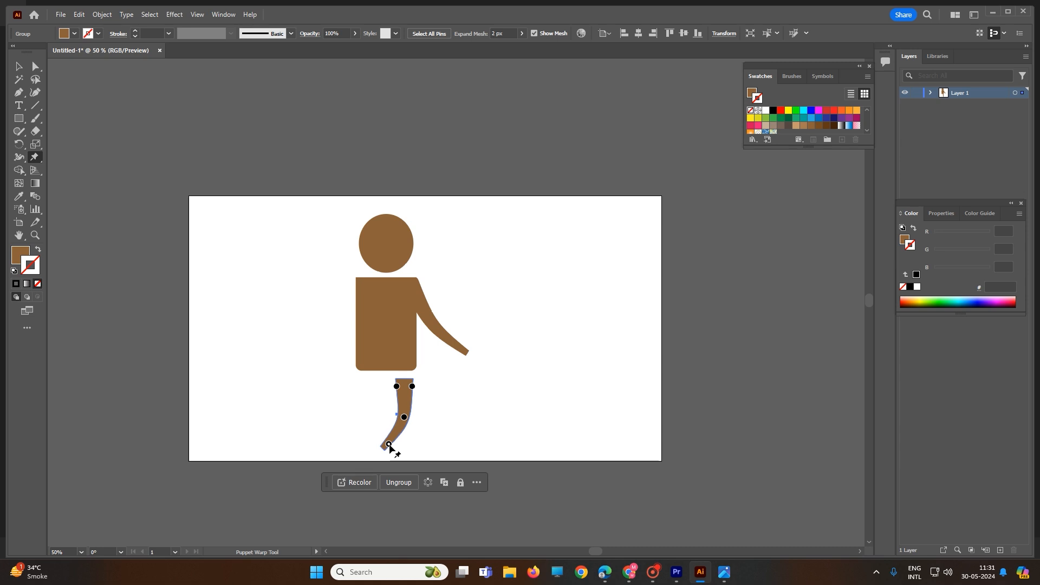
pyautogui.click(405, 385)
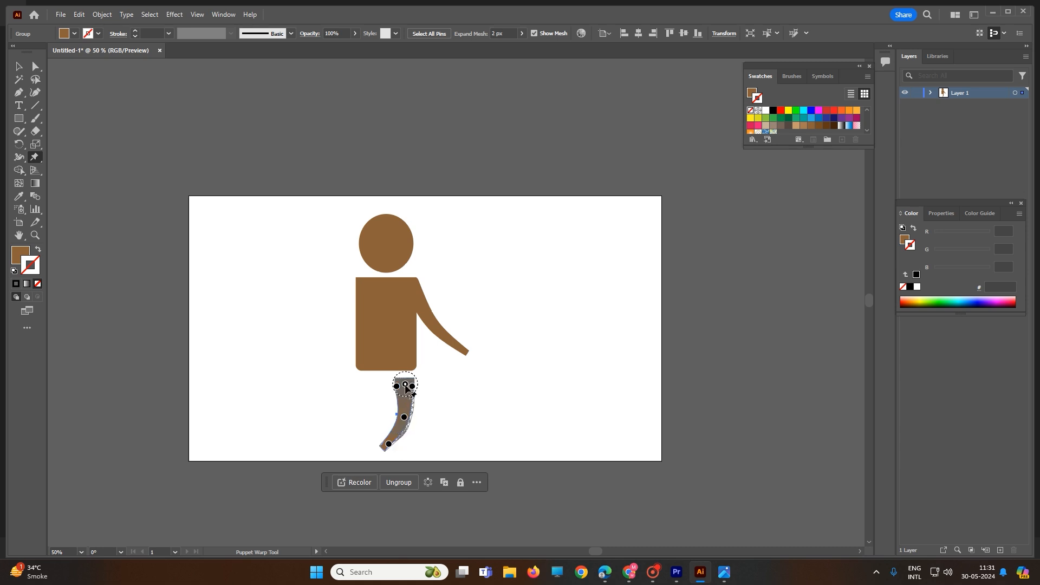
pyautogui.moveTo(405, 386)
pyautogui.mouseDown()
pyautogui.moveTo(410, 361)
pyautogui.moveTo(395, 372)
pyautogui.moveTo(413, 384)
pyautogui.moveTo(414, 372)
pyautogui.mouseUp()
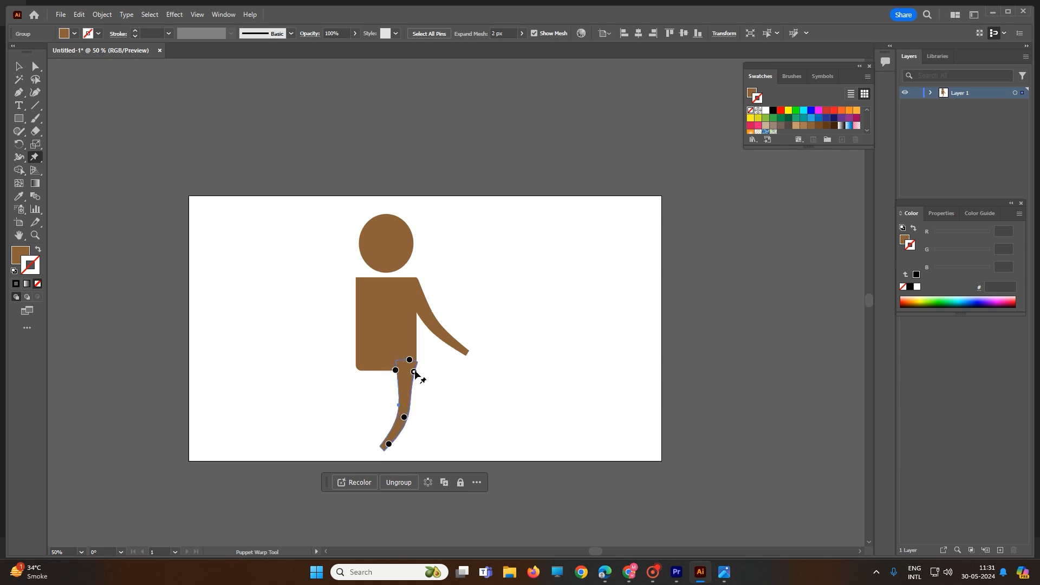
# - Place a copy of the bent leg under the torso's lower left corner
pyautogui.click(18, 66)
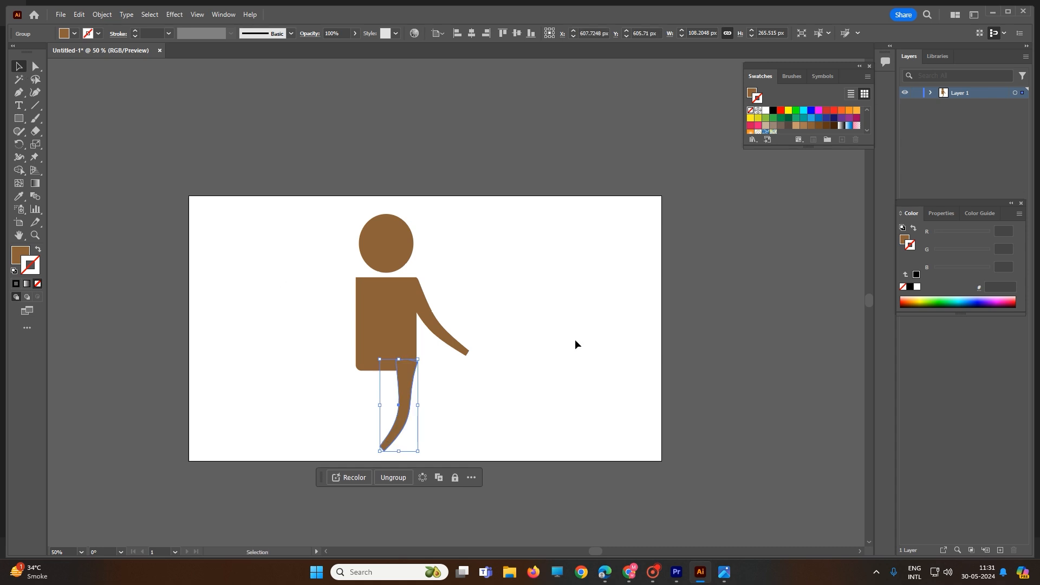
pyautogui.click(590, 357)
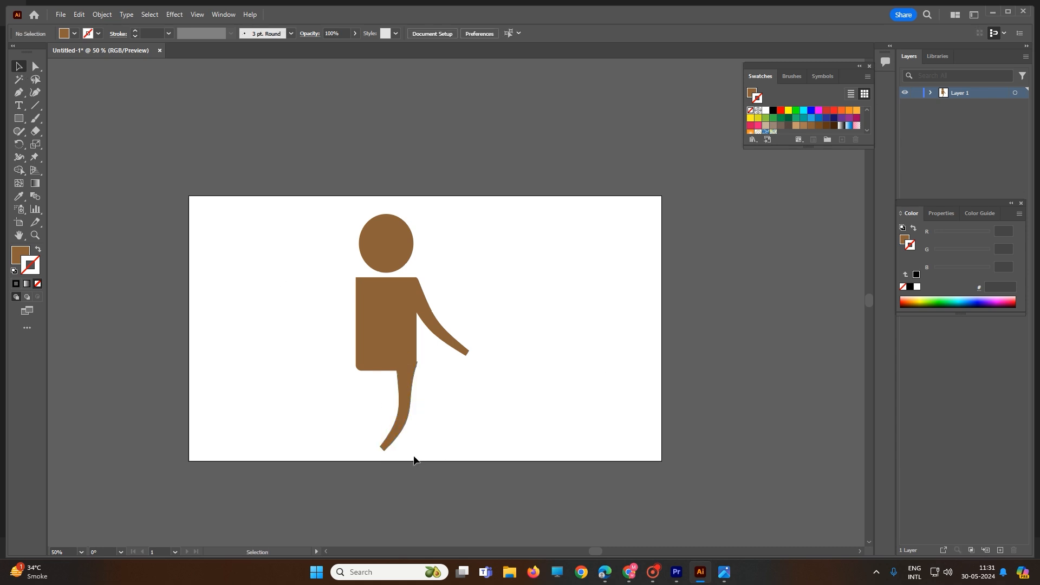
pyautogui.click(408, 396)
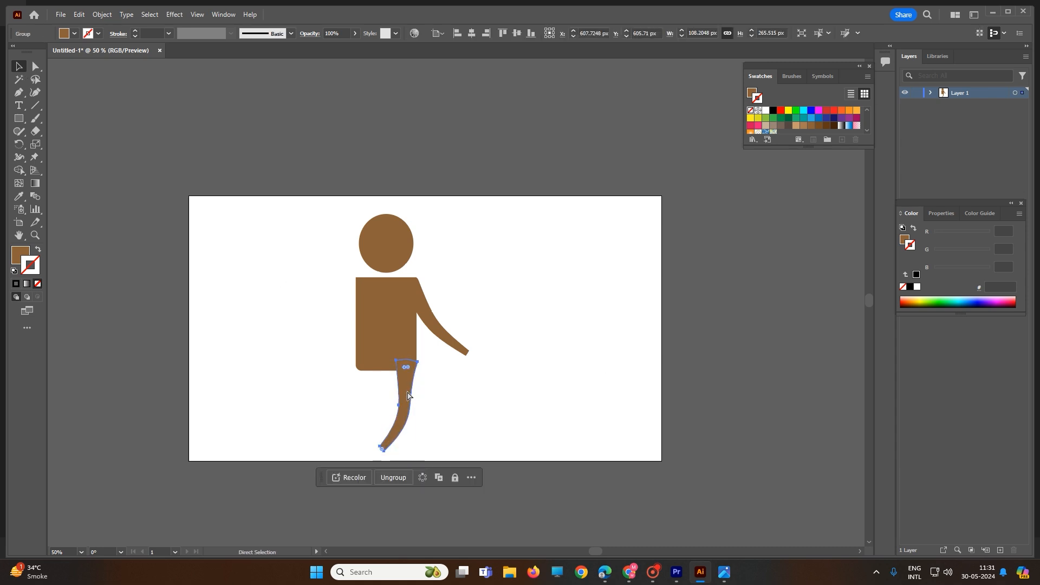
pyautogui.hotkey('ctrl', 'c')
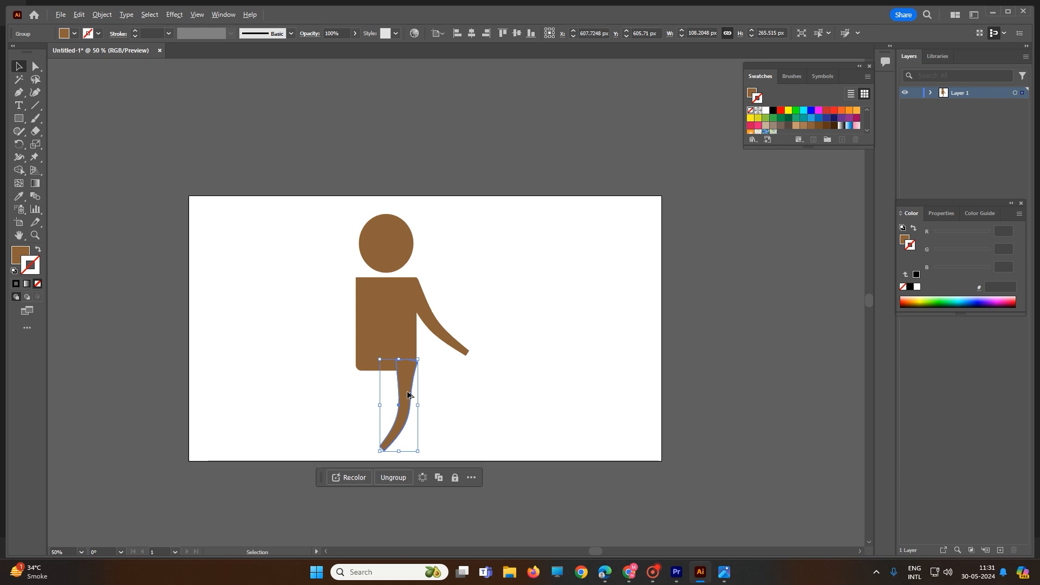
pyautogui.moveTo(408, 404); pyautogui.dragTo(368, 410)
# - Place a copy of the arm on the torso's left shoulder and bend its forearm upward across the body with Puppet Warp
pyautogui.click(449, 336)
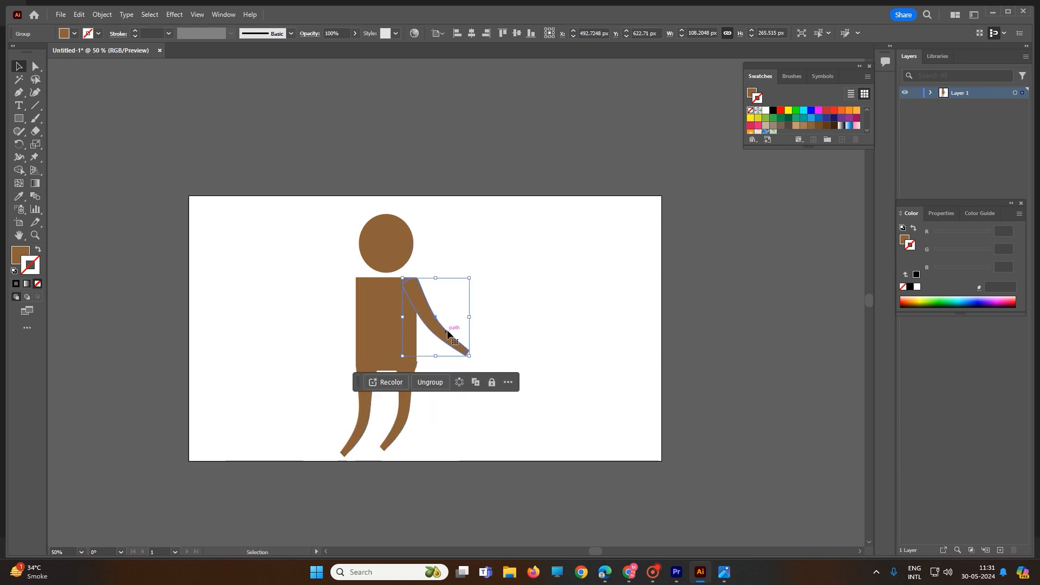
pyautogui.moveTo(448, 334); pyautogui.dragTo(394, 333)
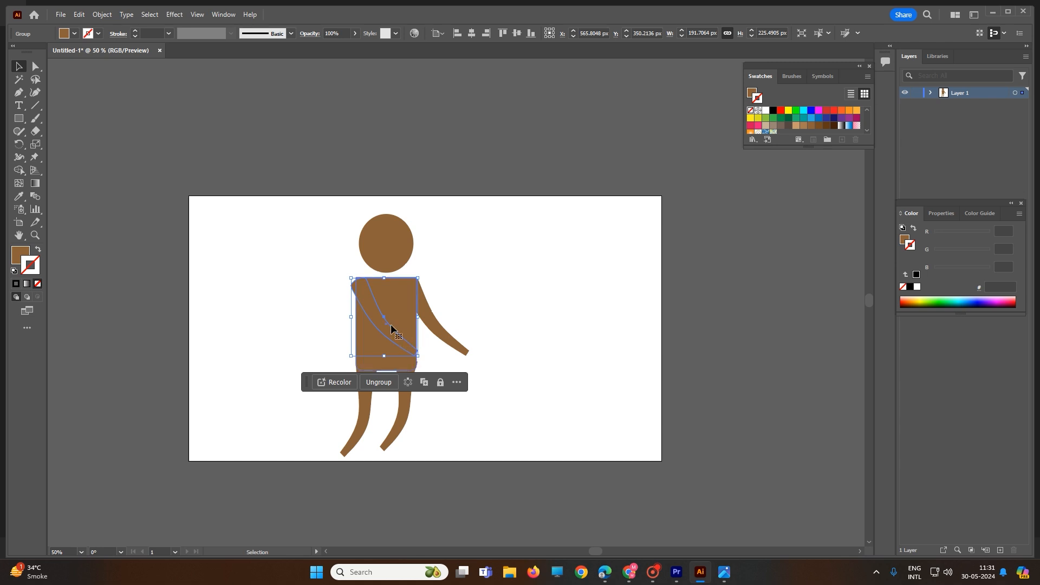
pyautogui.click(39, 156)
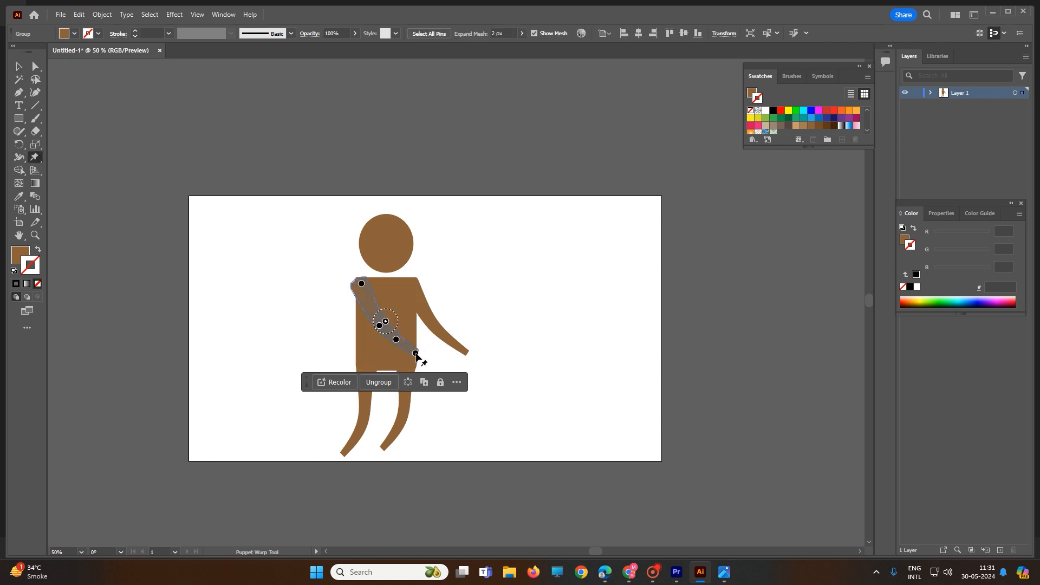
pyautogui.moveTo(416, 353); pyautogui.dragTo(452, 310)
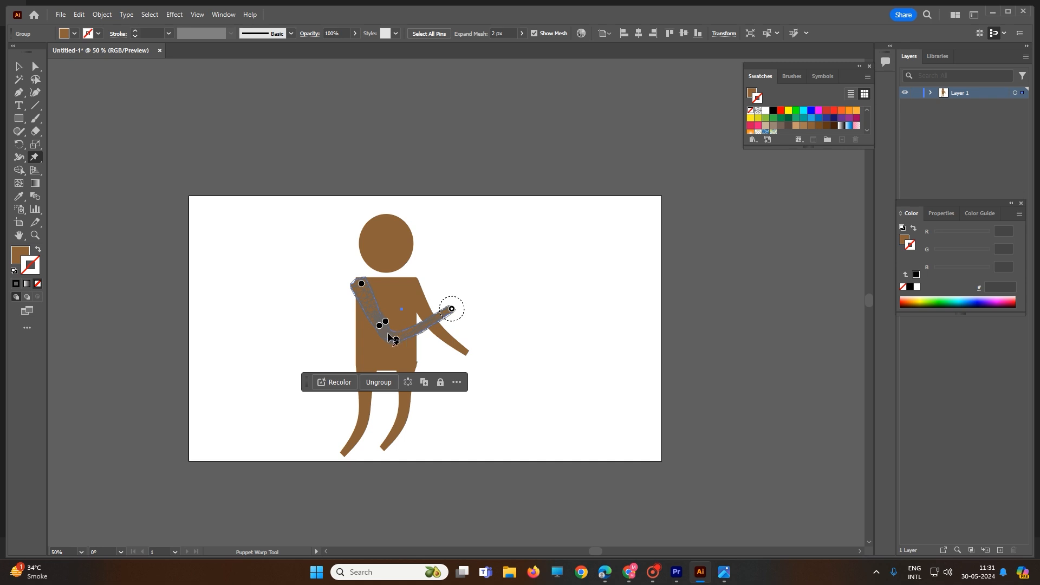
pyautogui.click(19, 66)
pyautogui.click(328, 318)
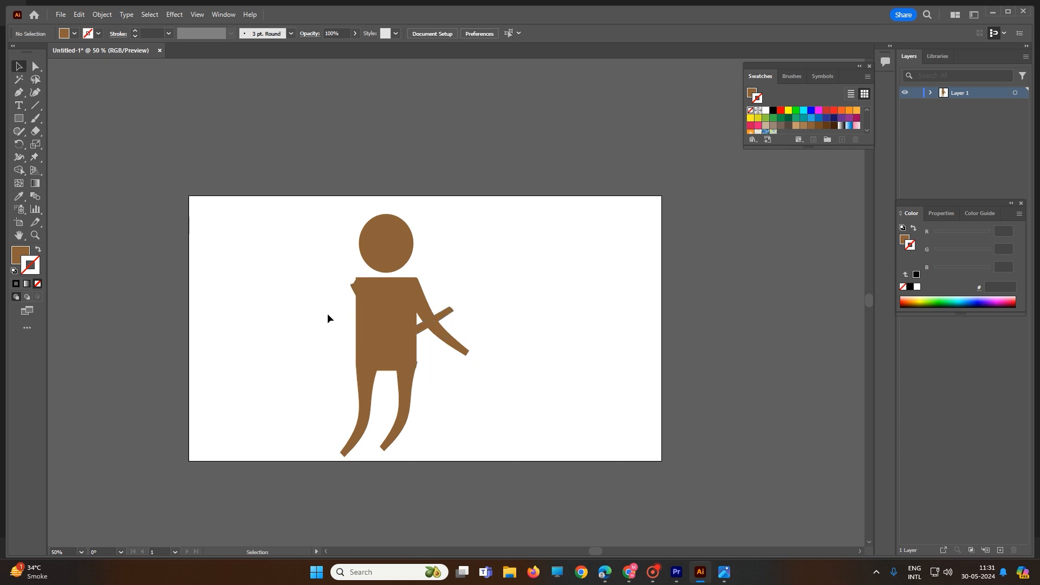
# - Give all parts of the figure a near-black stroke with colour 0F0000
pyautogui.moveTo(332, 196); pyautogui.dragTo(547, 532)
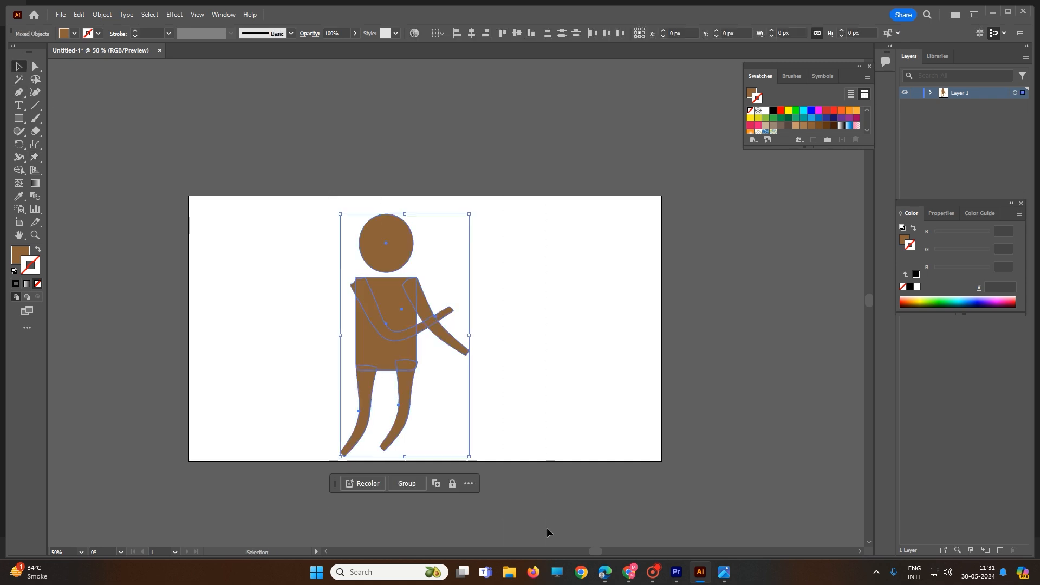
pyautogui.doubleClick(36, 268)
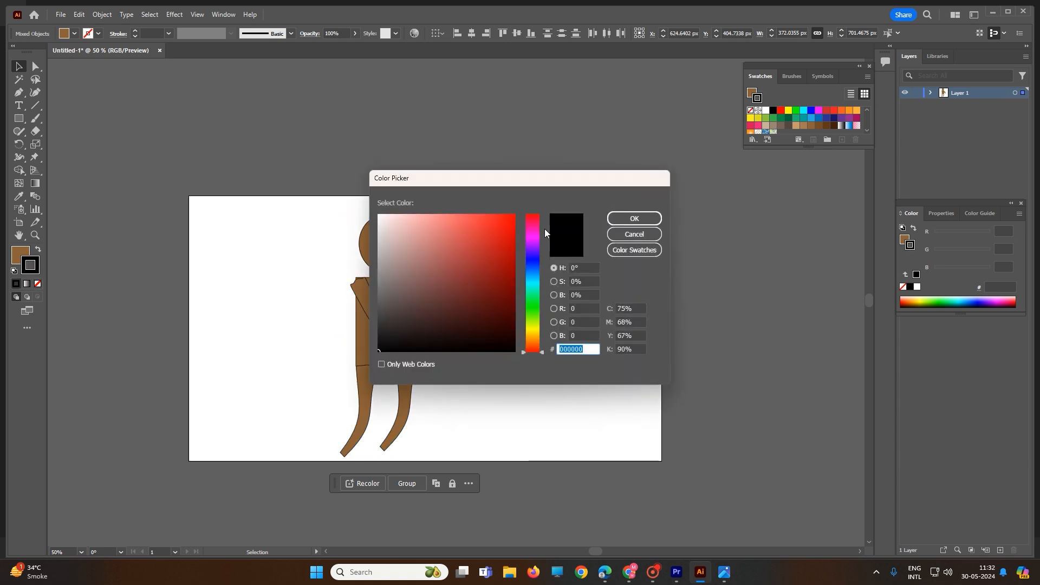
pyautogui.click(512, 344)
pyautogui.click(632, 216)
pyautogui.click(607, 303)
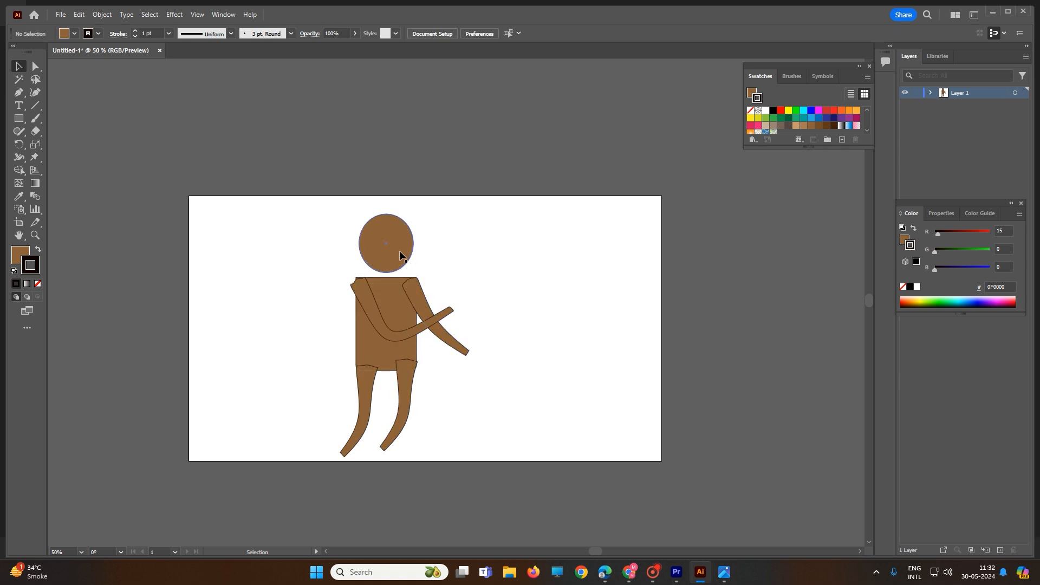
# - Reshape the head with Puppet Warp by narrowing it sideways and pulling a new pin near its crown up and to the left
pyautogui.click(372, 225)
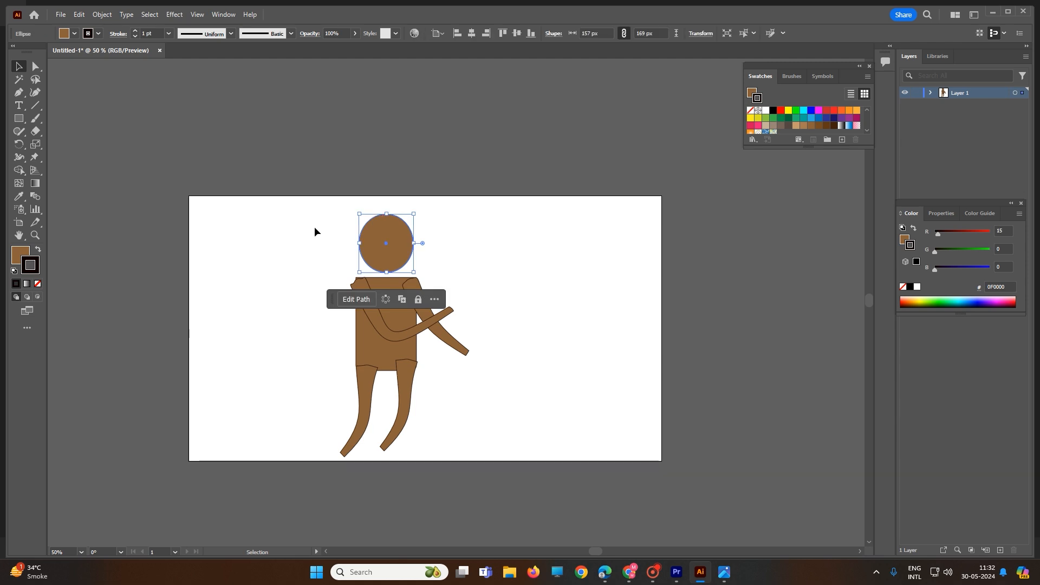
pyautogui.click(37, 159)
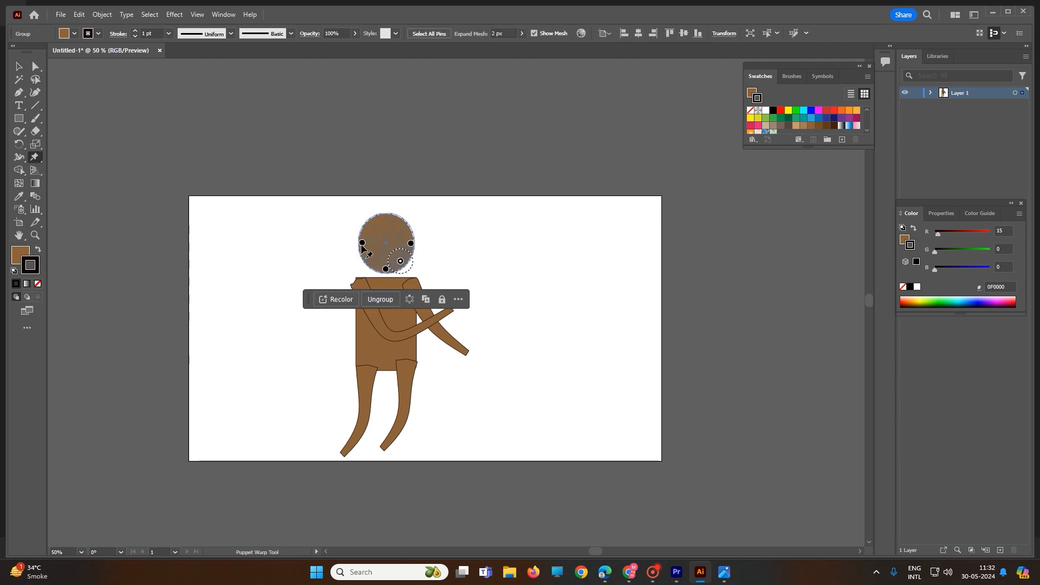
pyautogui.moveTo(361, 243); pyautogui.dragTo(413, 239)
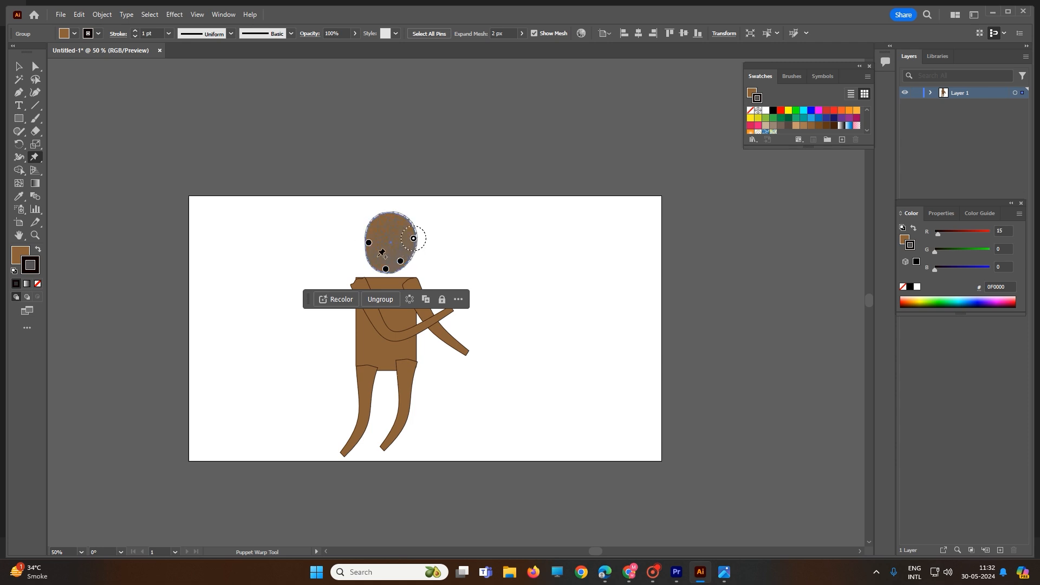
pyautogui.click(390, 244)
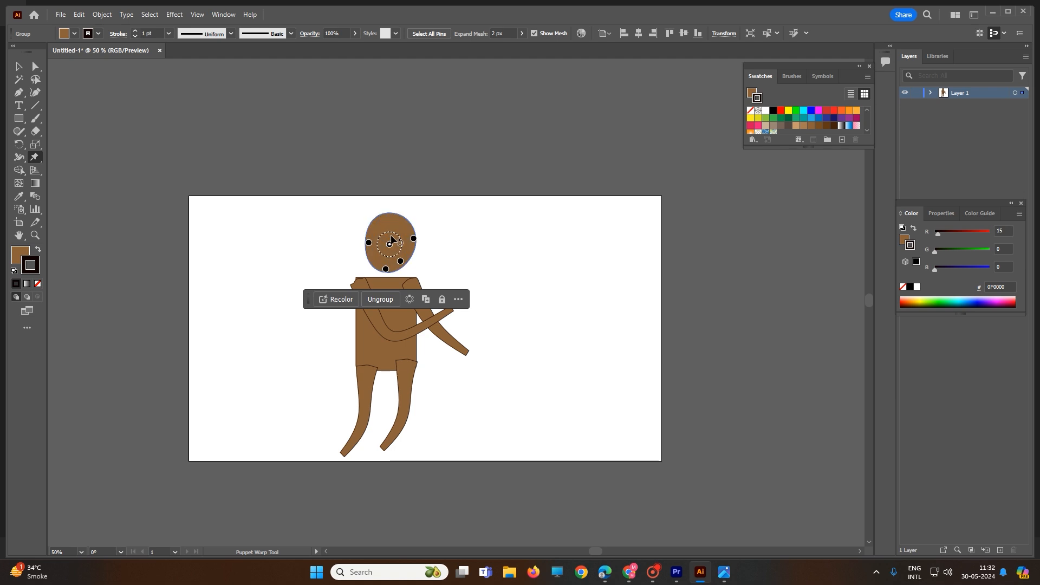
pyautogui.click(394, 221)
pyautogui.moveTo(395, 221); pyautogui.dragTo(381, 215)
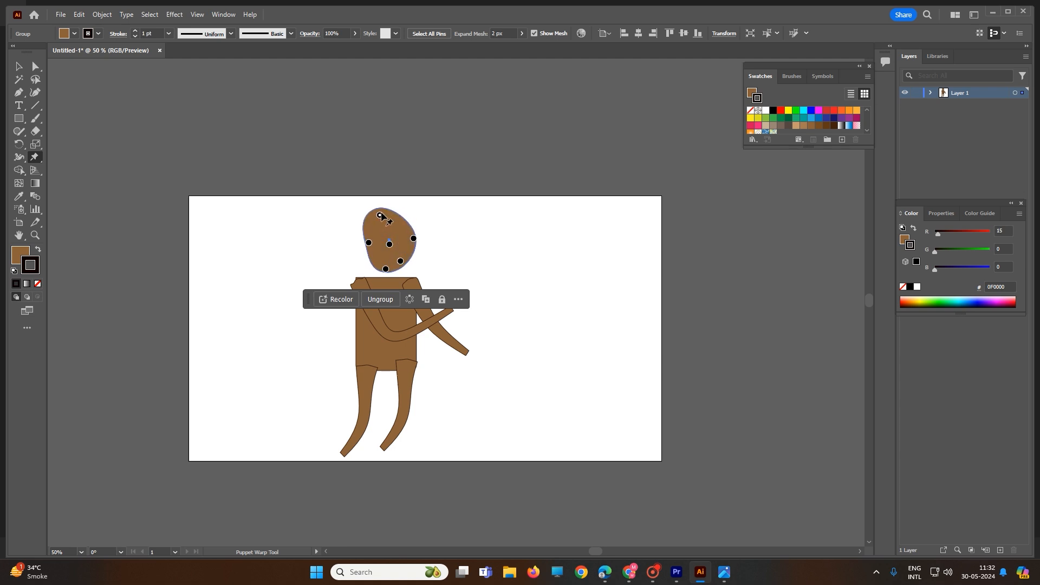
# - Refine the head with extra puppet pins at its lower left, right edge and upper area, and finish the warp
pyautogui.click(376, 255)
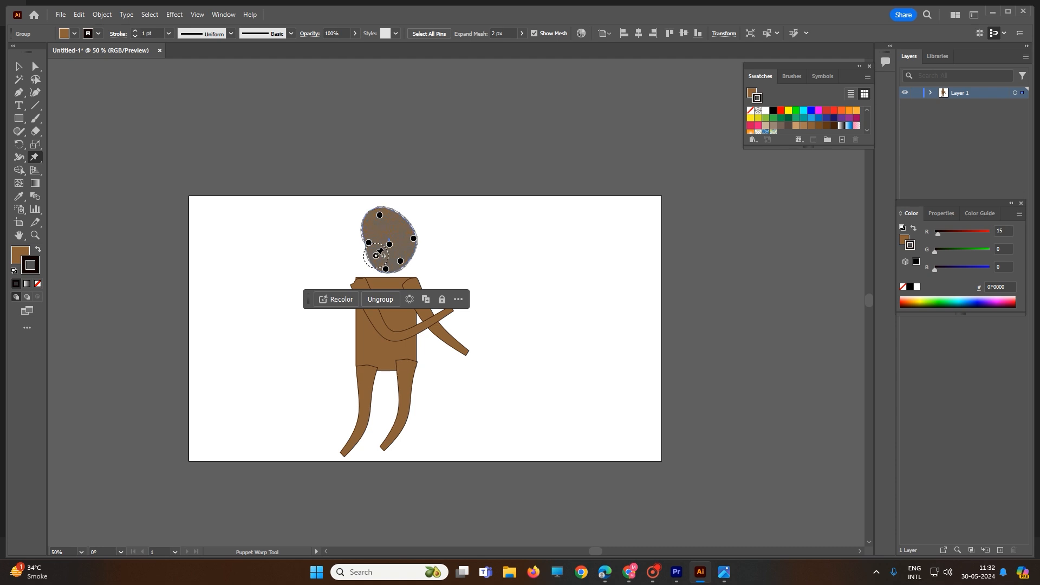
pyautogui.moveTo(376, 256); pyautogui.dragTo(371, 257)
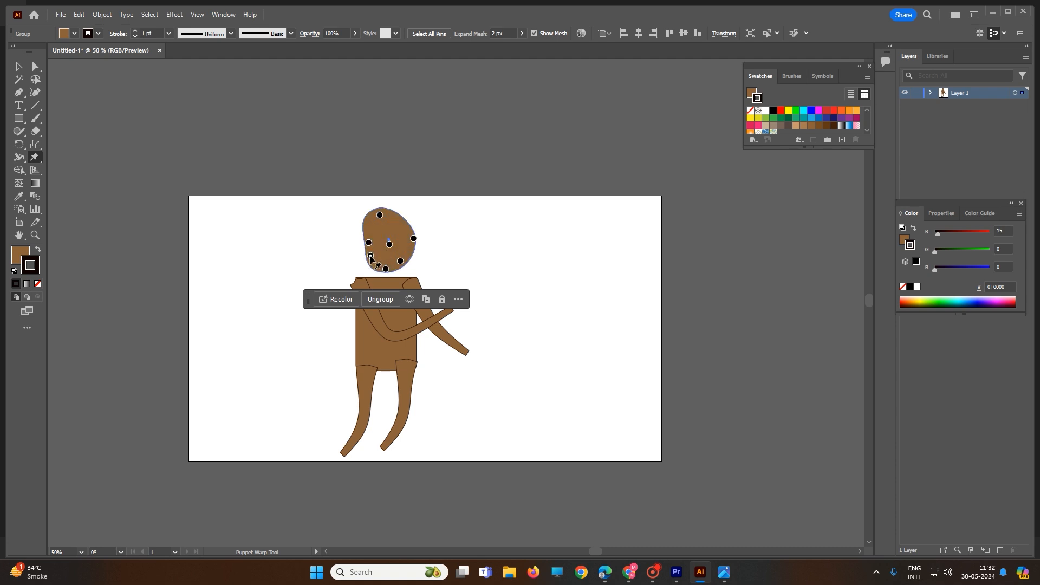
pyautogui.moveTo(412, 248); pyautogui.dragTo(412, 249)
pyautogui.click(393, 224)
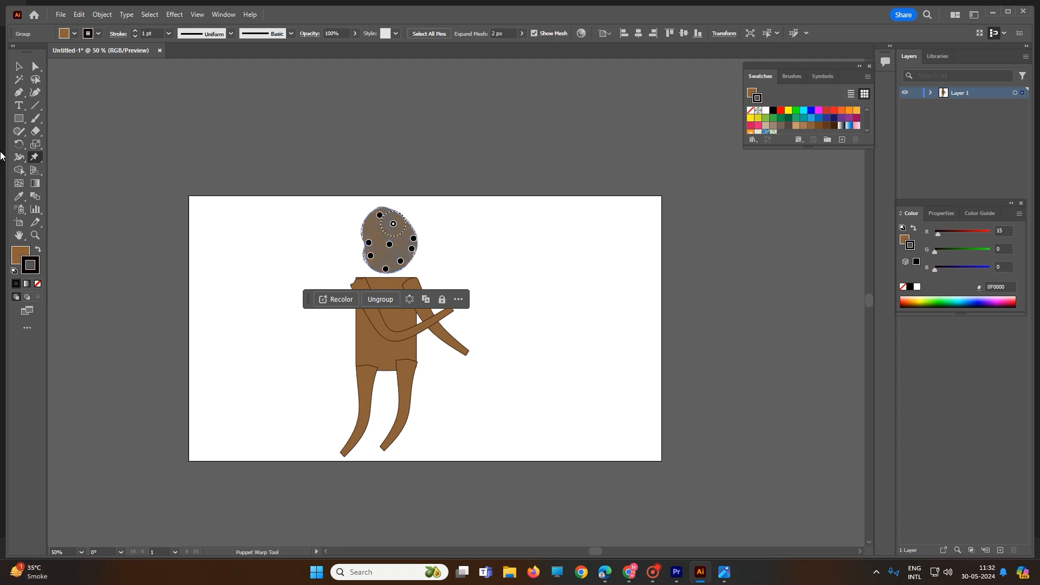
pyautogui.click(18, 66)
pyautogui.click(304, 219)
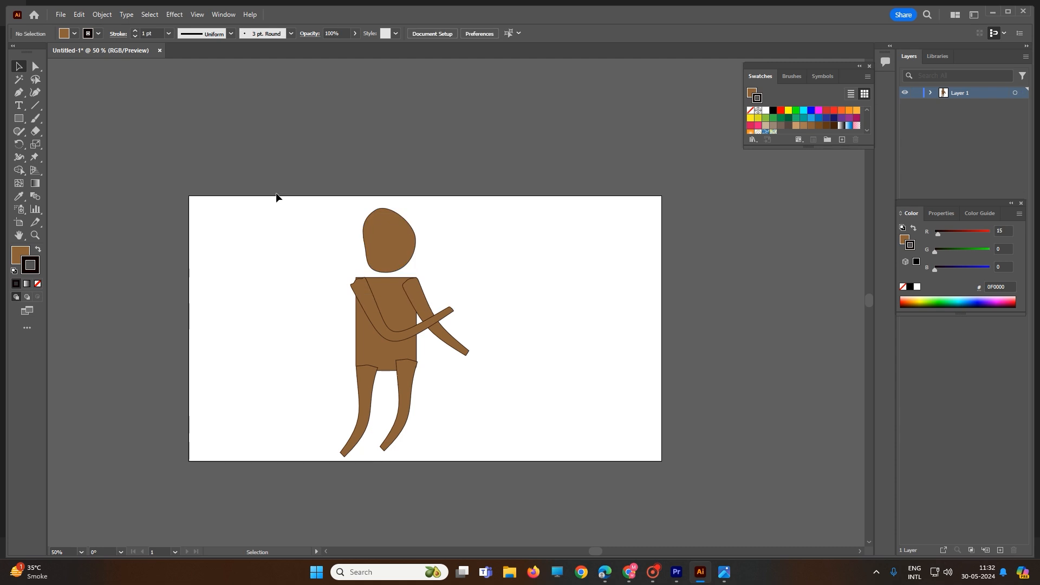
# - Duplicate the figure twice, placing one copy to its right and one to its left
pyautogui.moveTo(269, 195); pyautogui.dragTo(532, 498)
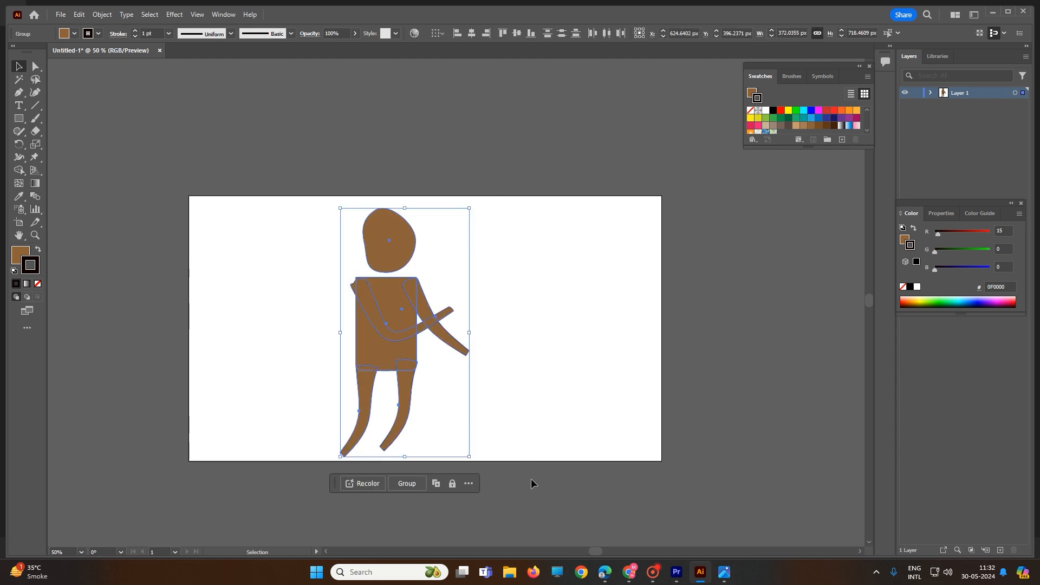
pyautogui.moveTo(408, 330); pyautogui.dragTo(542, 334)
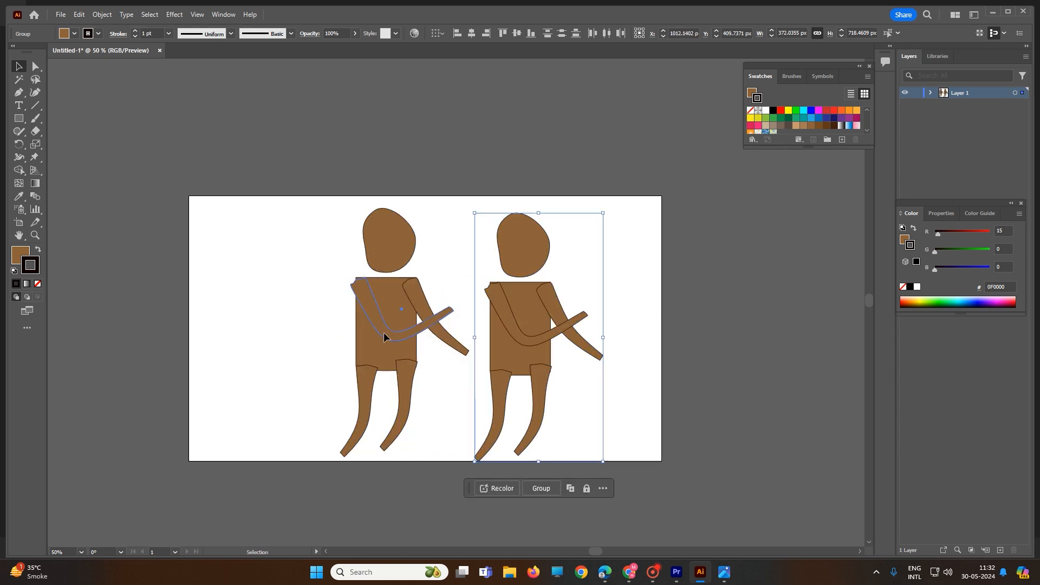
pyautogui.click(384, 337)
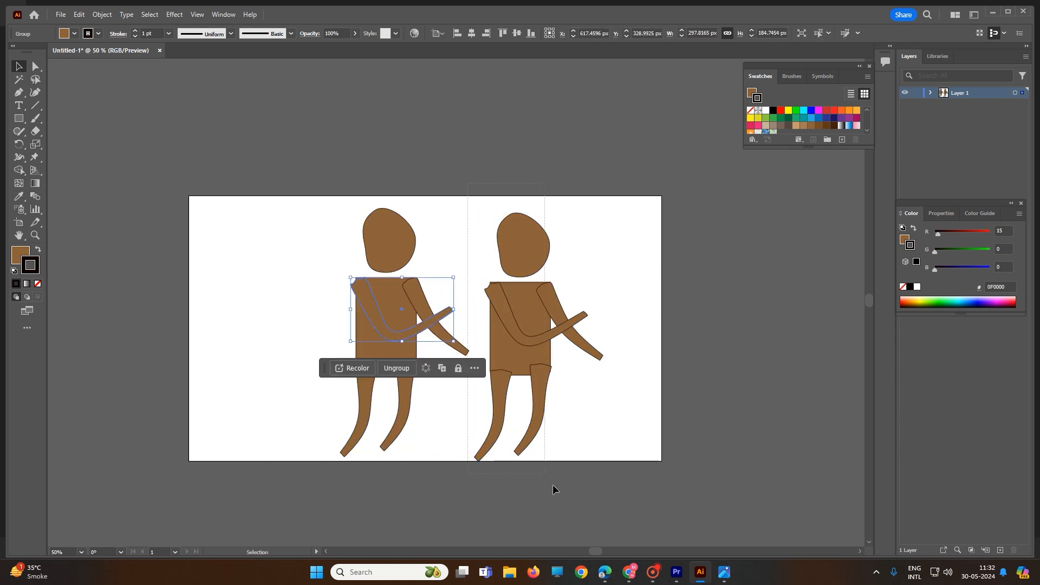
pyautogui.moveTo(552, 485); pyautogui.dragTo(634, 517)
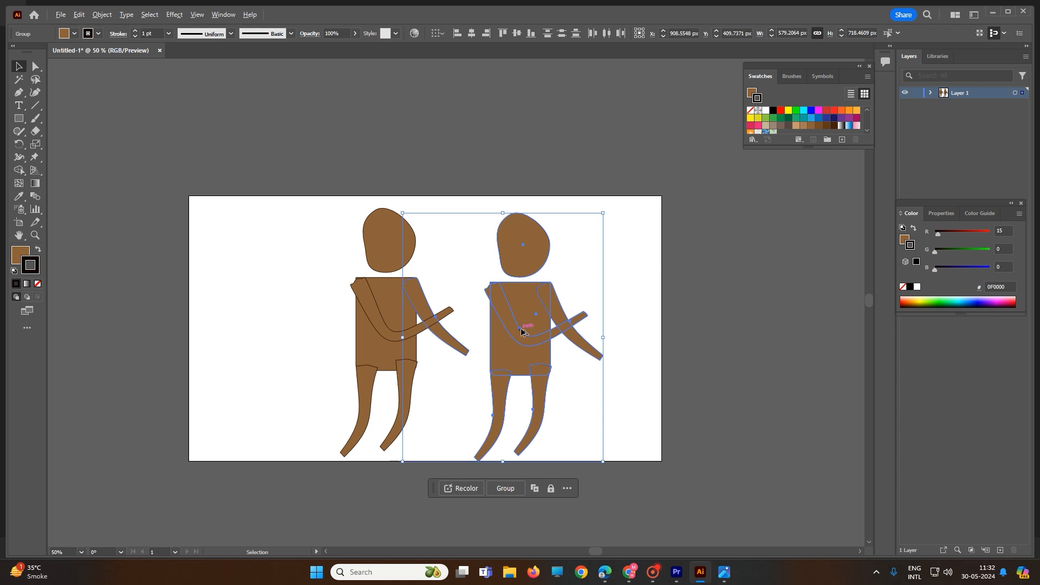
pyautogui.moveTo(522, 332); pyautogui.dragTo(265, 325)
# - Delete the stray extra arm beyond the artboard's left edge
pyautogui.click(60, 341)
pyautogui.click(176, 323)
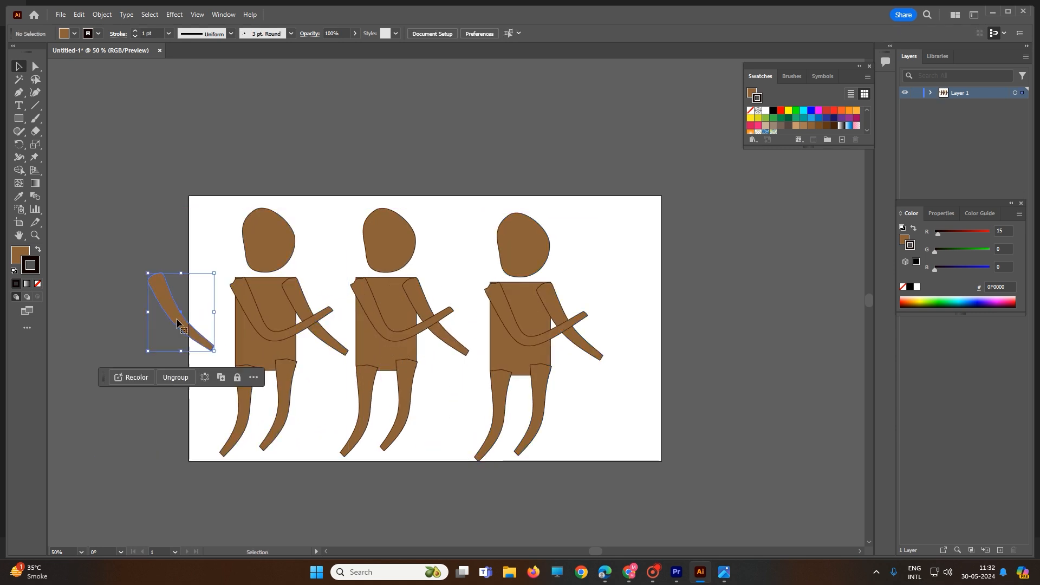
pyautogui.press('Delete')
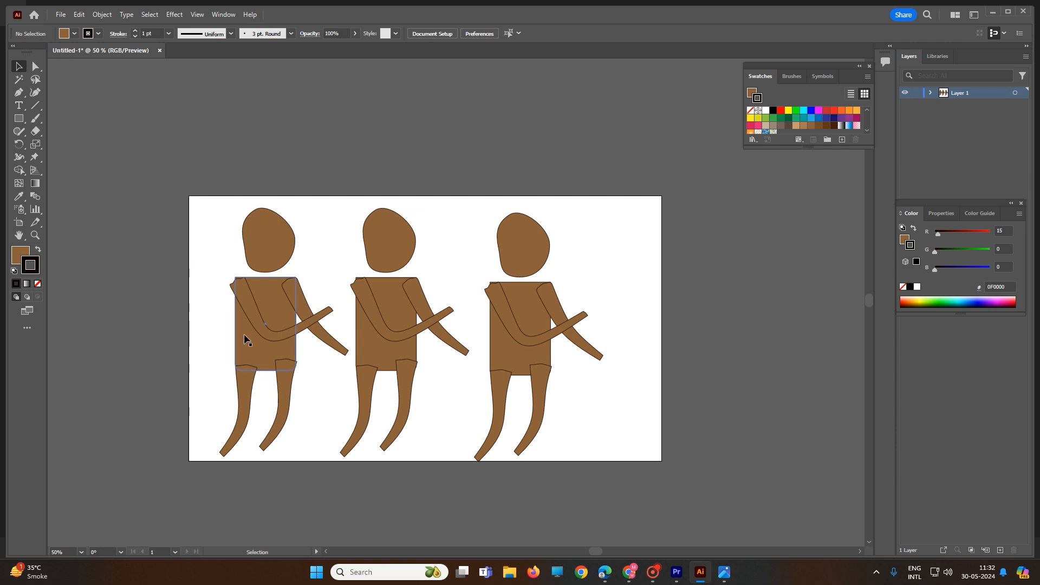
# - Apply Puppet Warp to the left figure with added pins on its forearm, shoulder, chest and right-hand leg, and raise the bent forearm slightly
pyautogui.moveTo(162, 140); pyautogui.dragTo(351, 484)
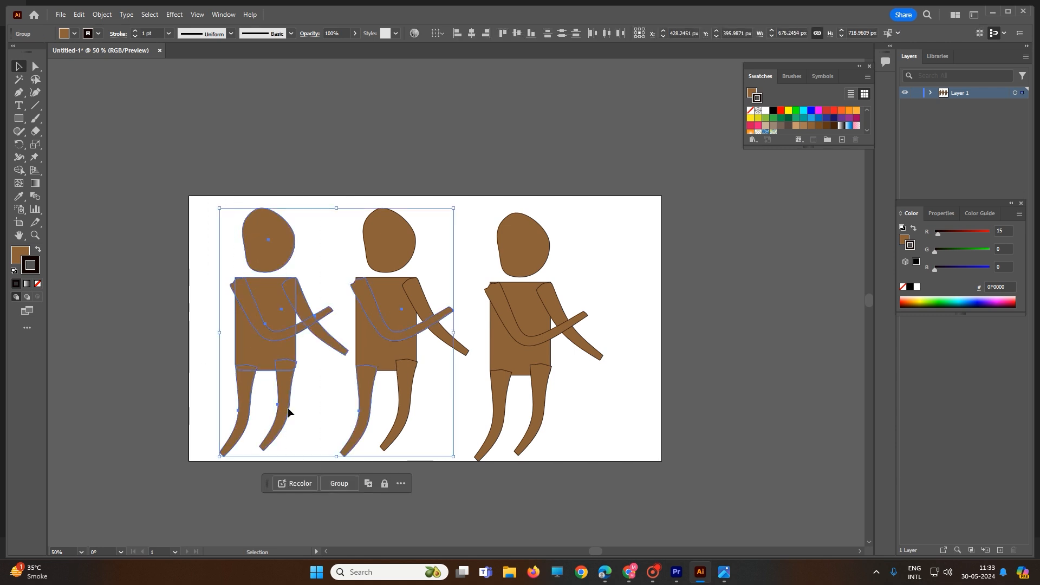
pyautogui.click(35, 157)
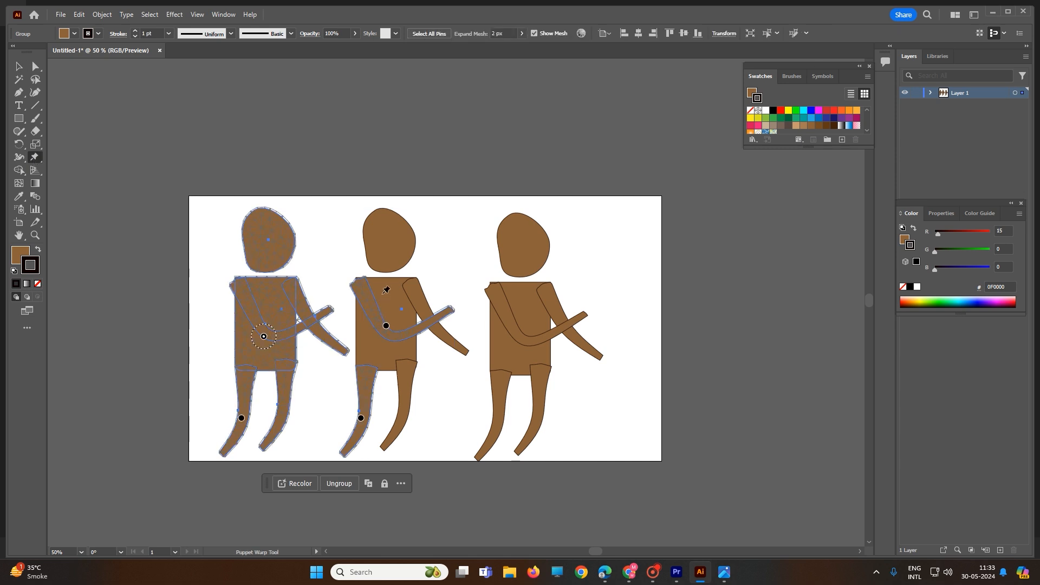
pyautogui.click(321, 315)
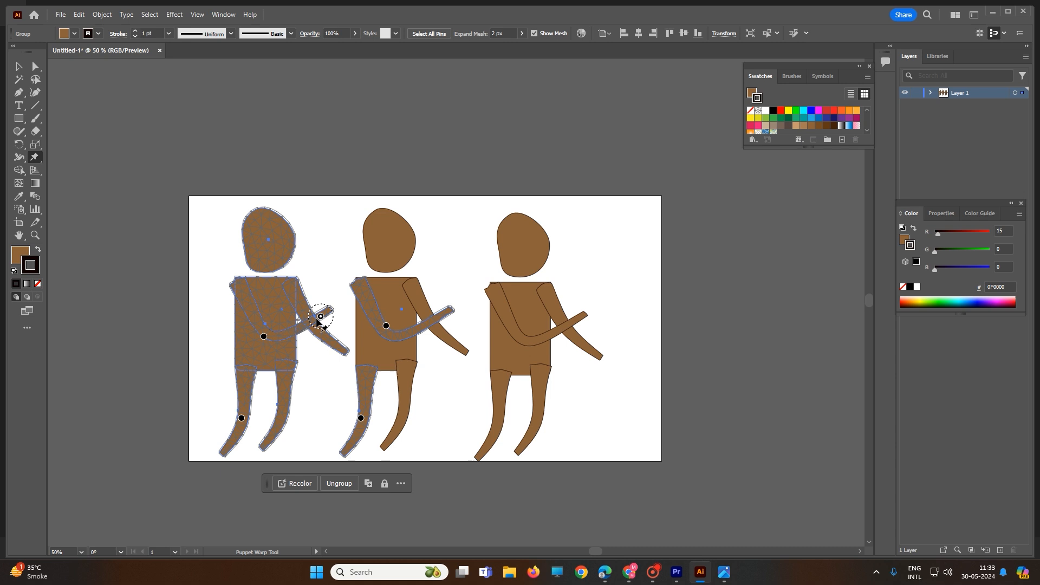
pyautogui.click(239, 287)
pyautogui.click(270, 286)
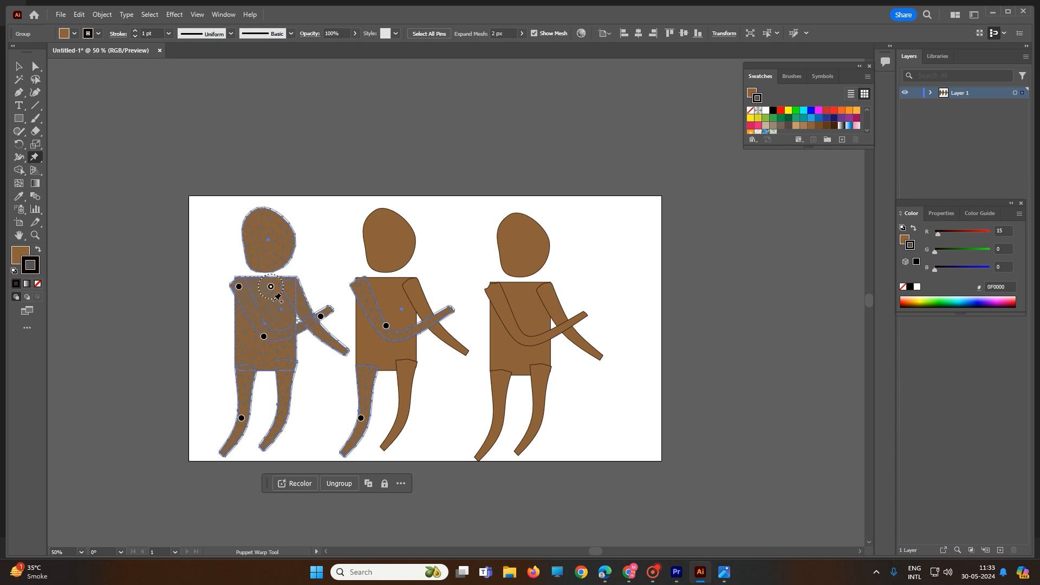
pyautogui.click(285, 405)
pyautogui.moveTo(320, 316); pyautogui.dragTo(325, 306)
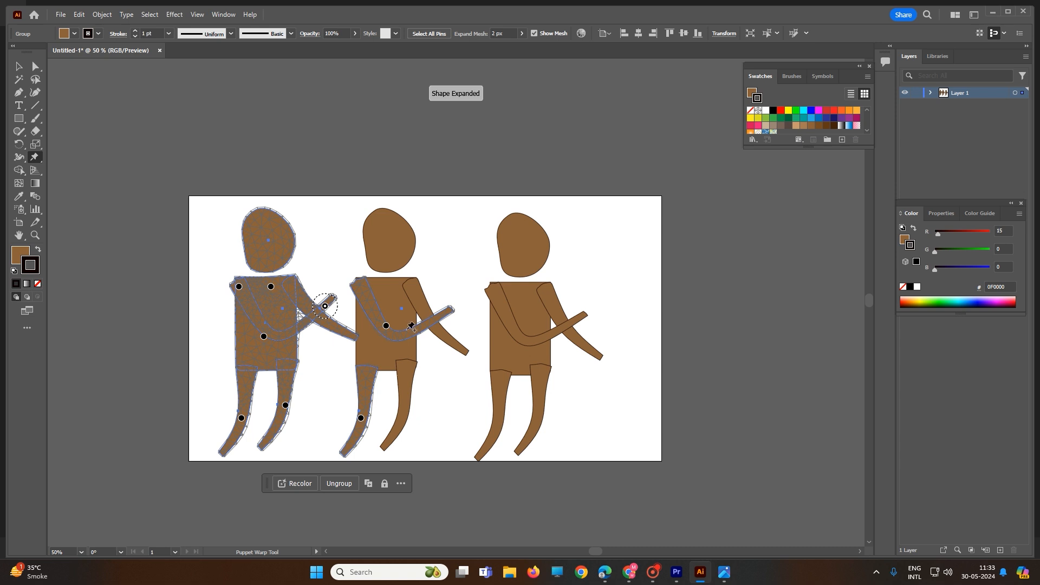
# - Raise the middle figure's bent forearm and straighten its left-hand leg under the torso with puppet pins
pyautogui.click(441, 319)
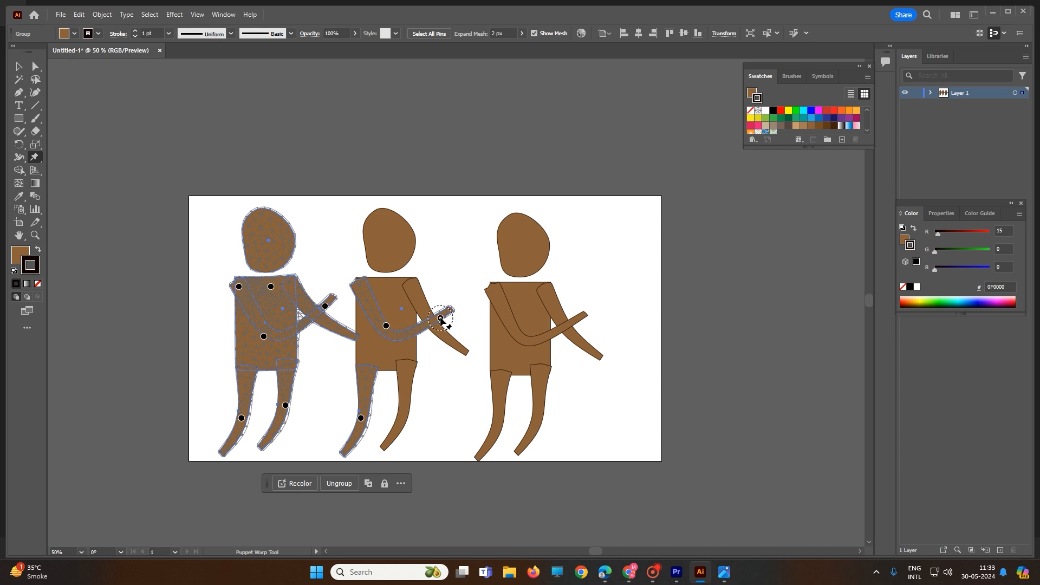
pyautogui.moveTo(440, 319); pyautogui.dragTo(435, 305)
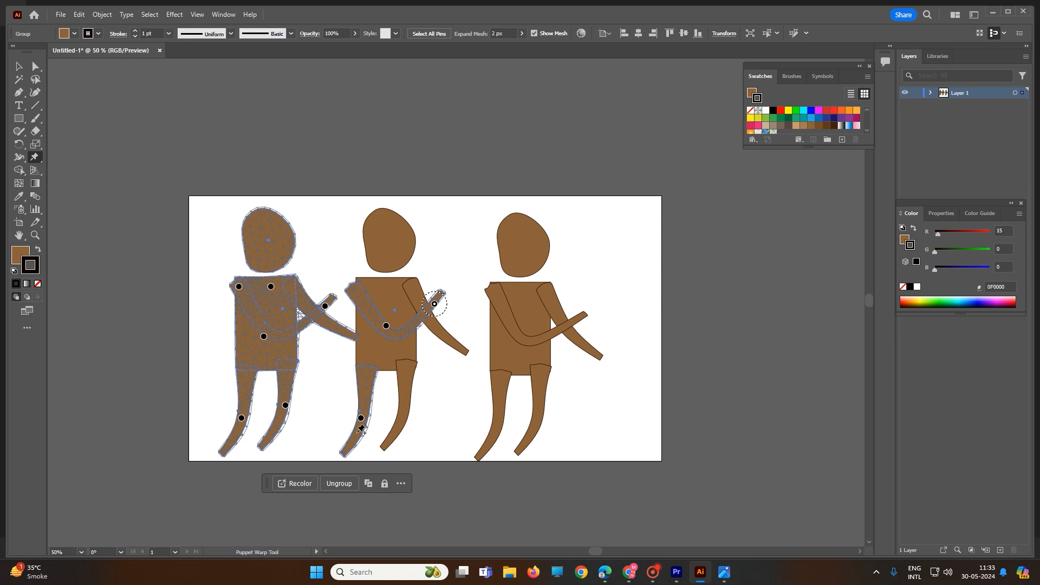
pyautogui.click(347, 449)
pyautogui.moveTo(347, 449); pyautogui.dragTo(367, 449)
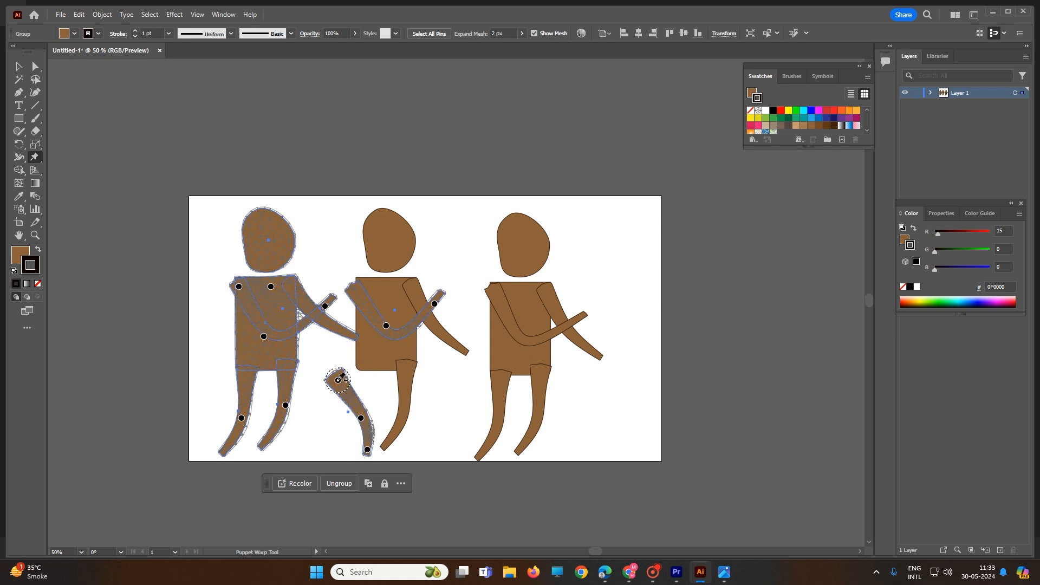
pyautogui.moveTo(342, 375); pyautogui.dragTo(367, 371)
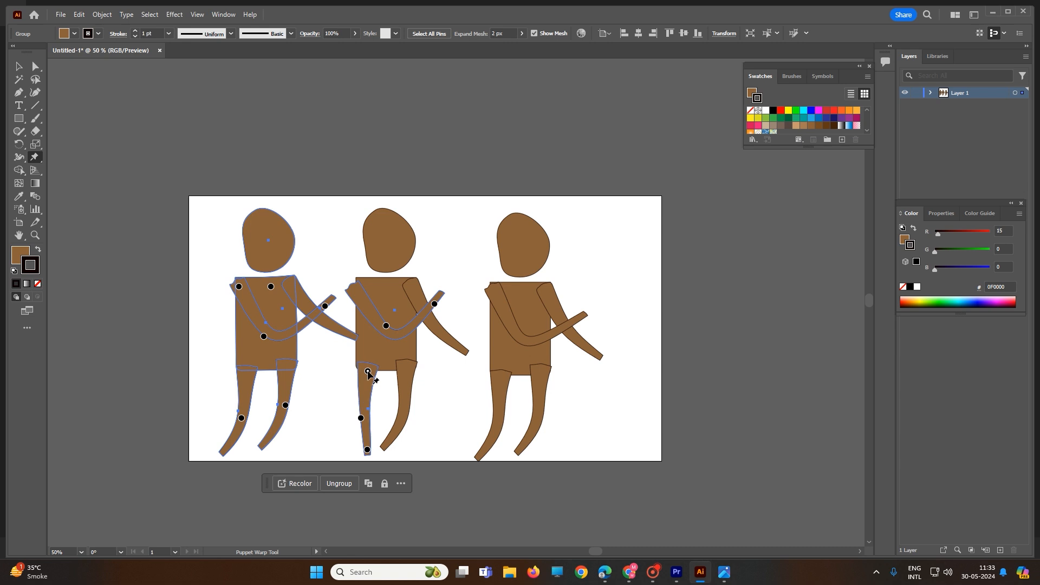
pyautogui.click(20, 66)
pyautogui.click(220, 120)
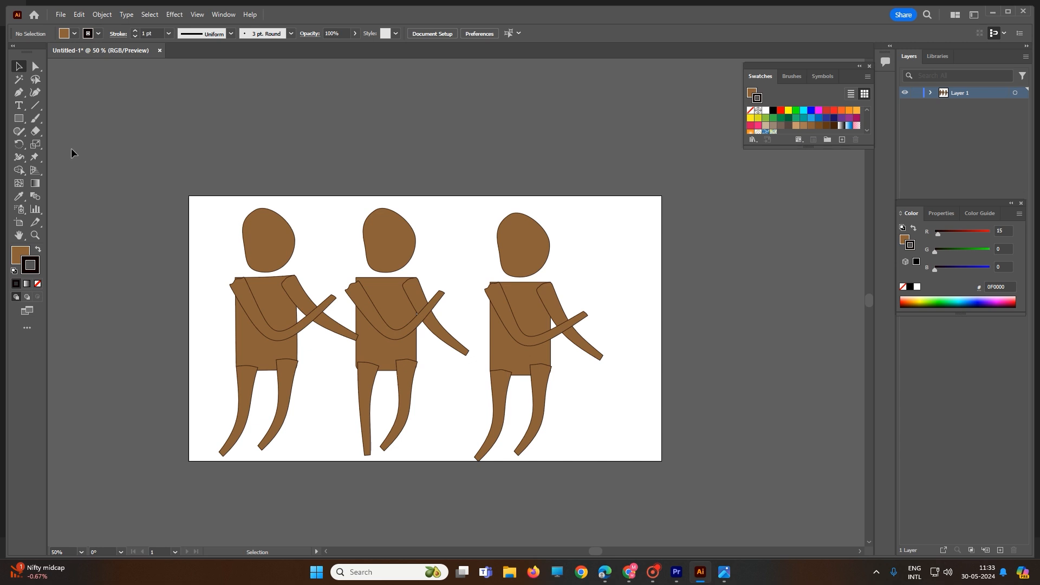
pyautogui.click(33, 159)
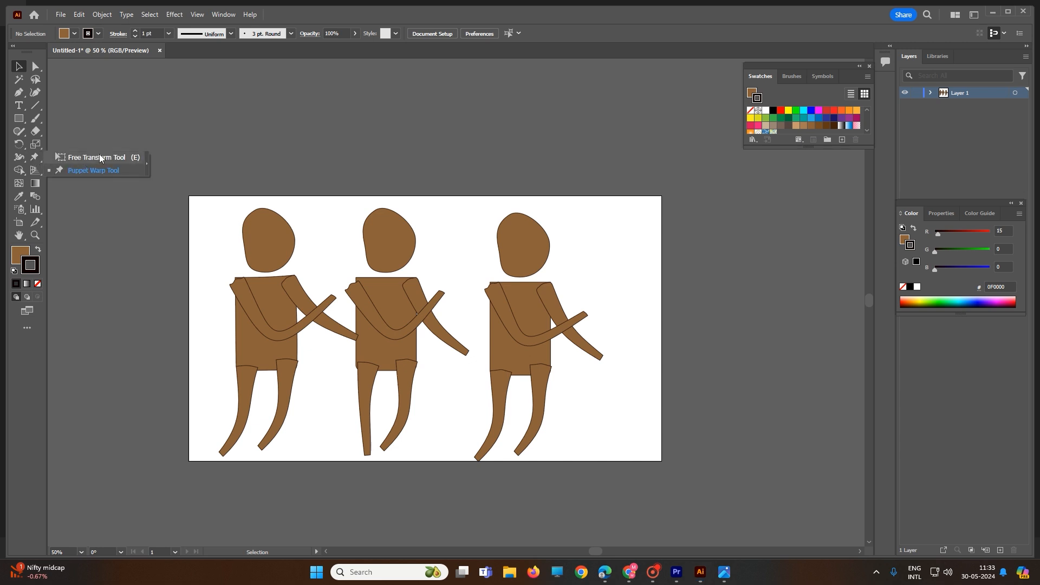